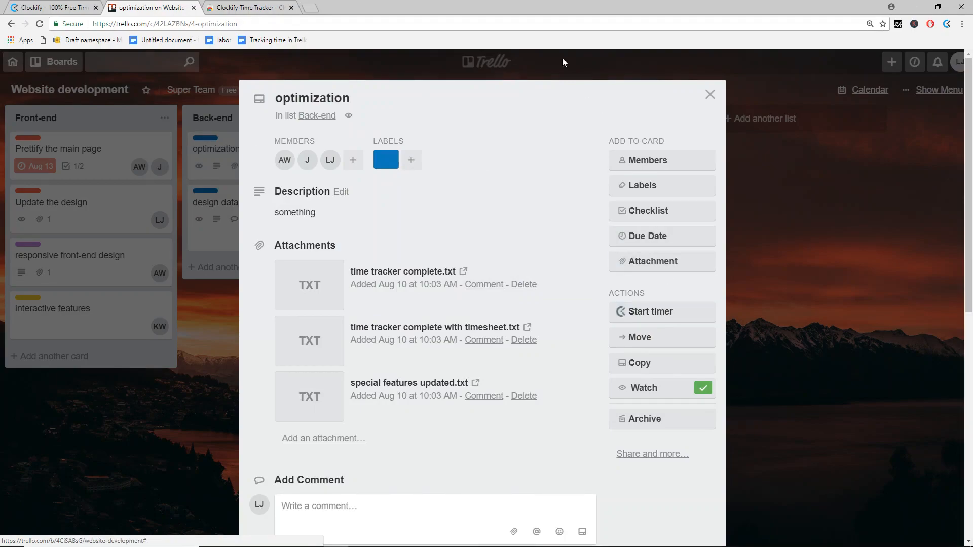
Step: Leave the Trello optimization card and switch to the Clockify homepage tab
left_click(68, 5)
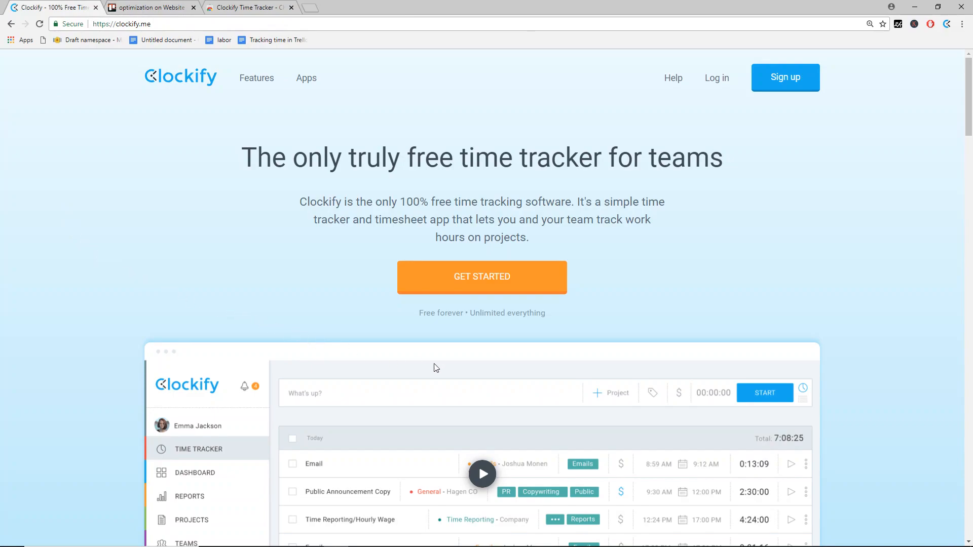
Step: Sign up for a free Clockify account using the saved e-mail and a password
scroll(469, 367, "down", 12)
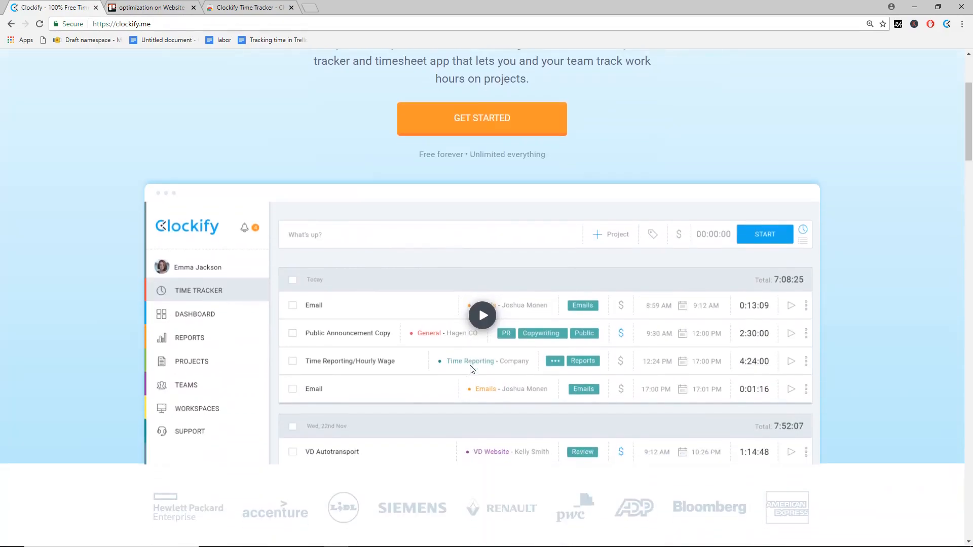
scroll(470, 369, "up", 12)
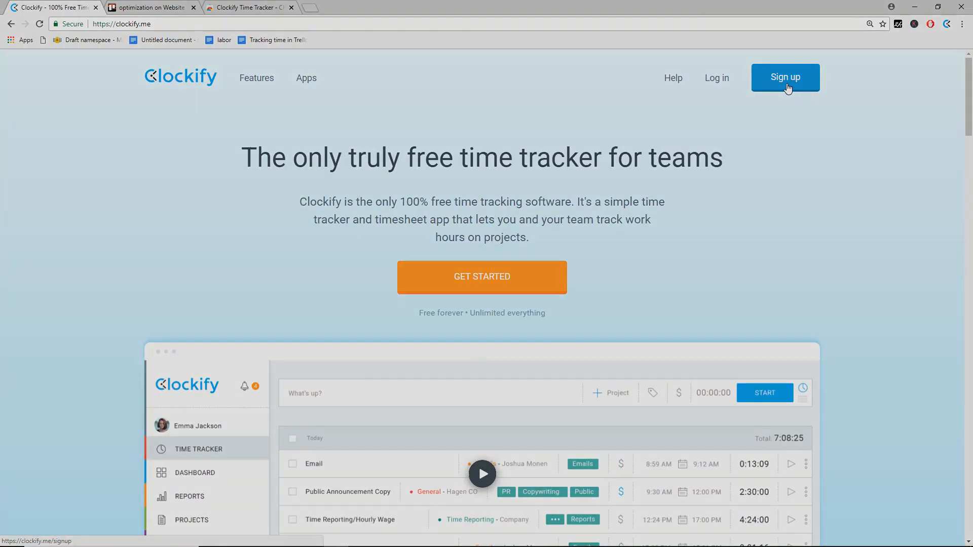
left_click(786, 78)
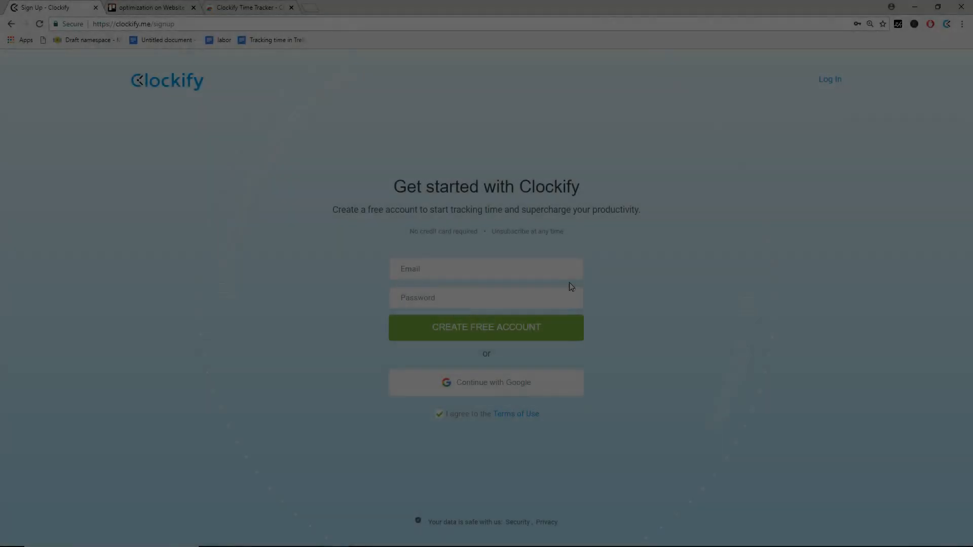
left_click(549, 270)
key("ctrl+v")
left_click(546, 286)
left_click(543, 293)
type("p")
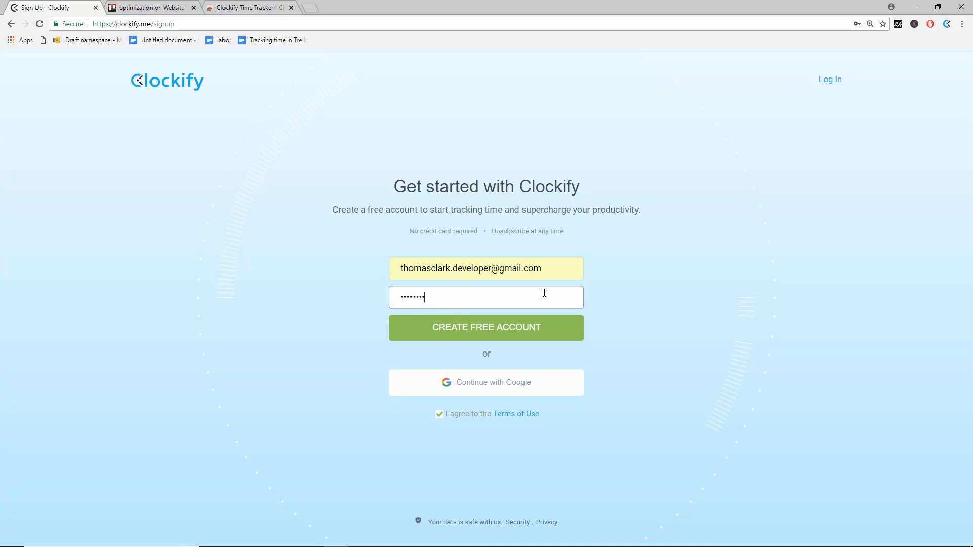
left_click(547, 318)
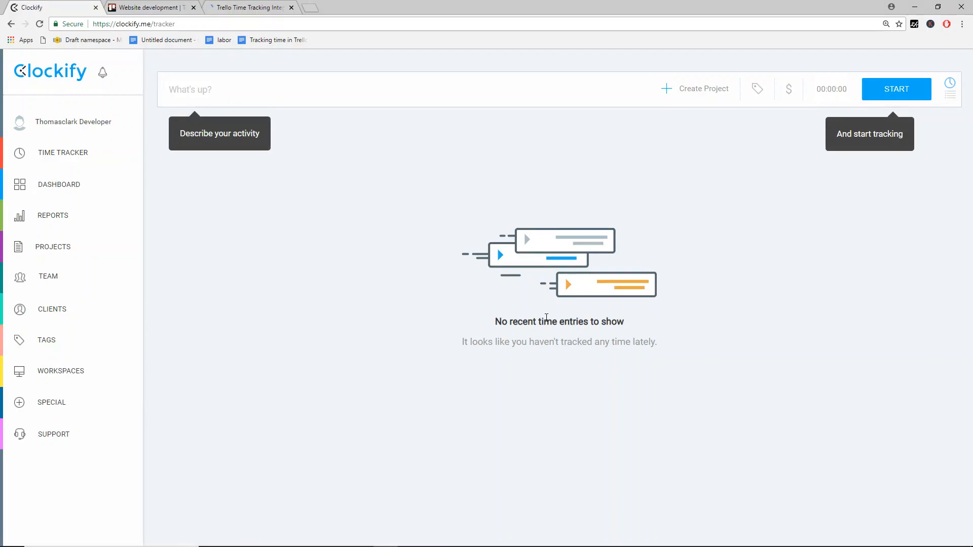
left_click(241, 6)
Step: Add the Clockify Time Tracker extension to Chrome and confirm the installation
left_click(494, 251)
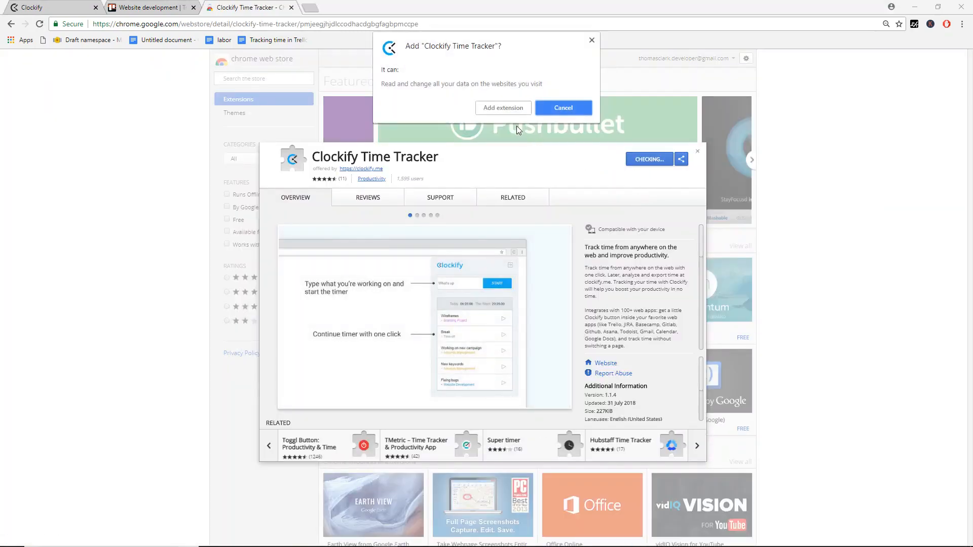
left_click(512, 108)
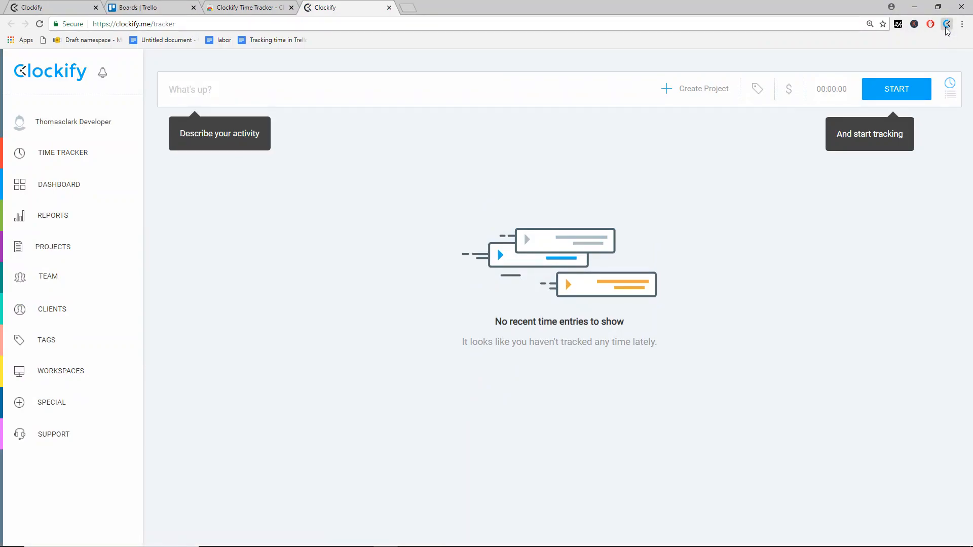
Step: Open the 'Prettify the main page' card on the Website development board
left_click(175, 7)
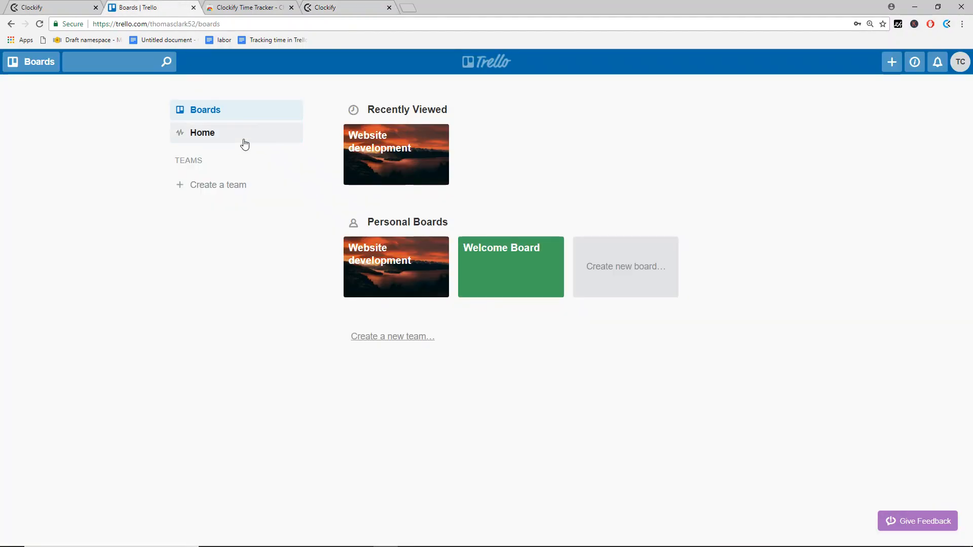
left_click(419, 147)
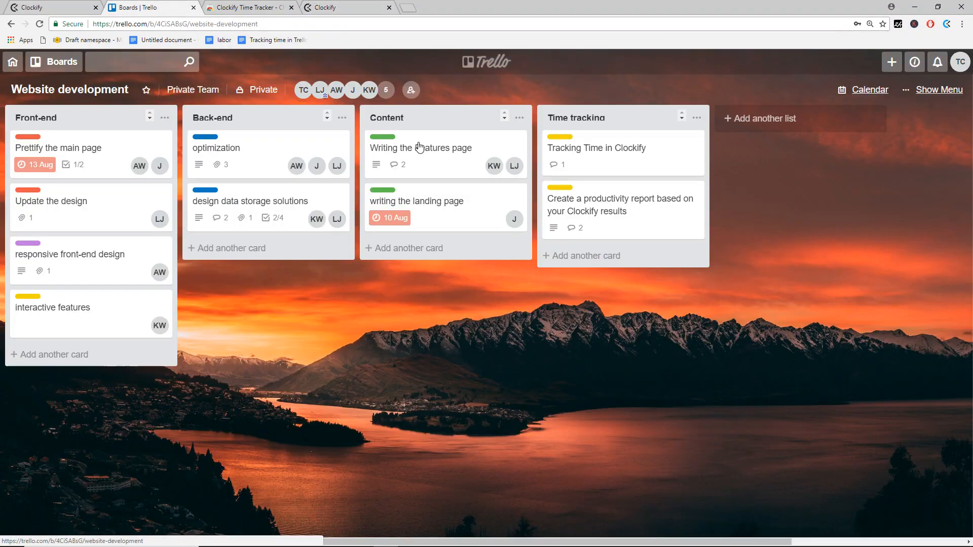
left_click(112, 149)
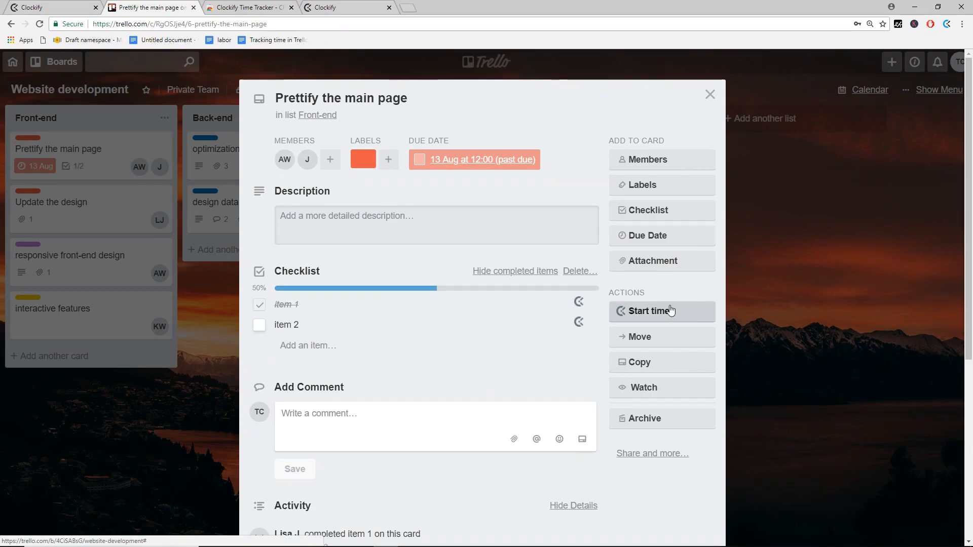
Step: Run a Clockify timer on the 'Prettify the main page' card, then stop it from the toolbar popup
left_click(637, 312)
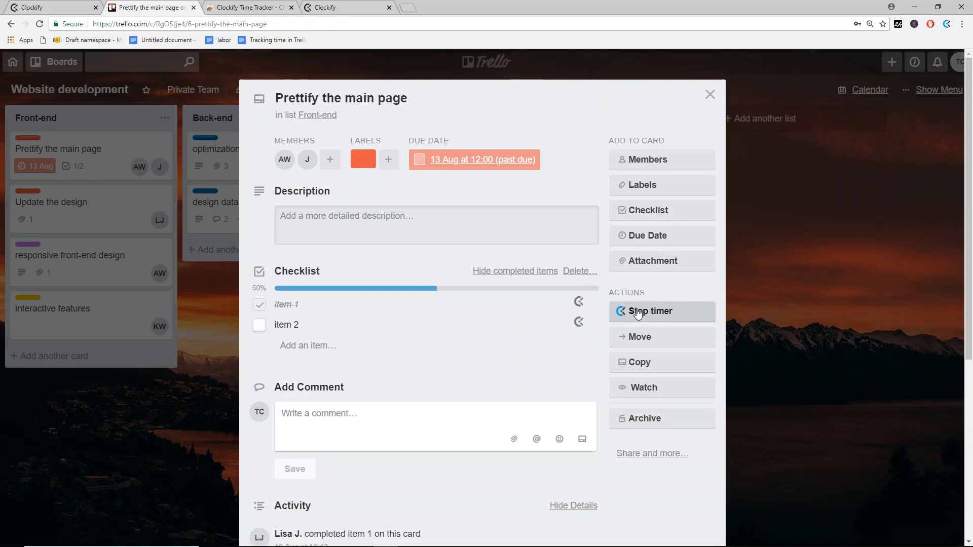
left_click(945, 25)
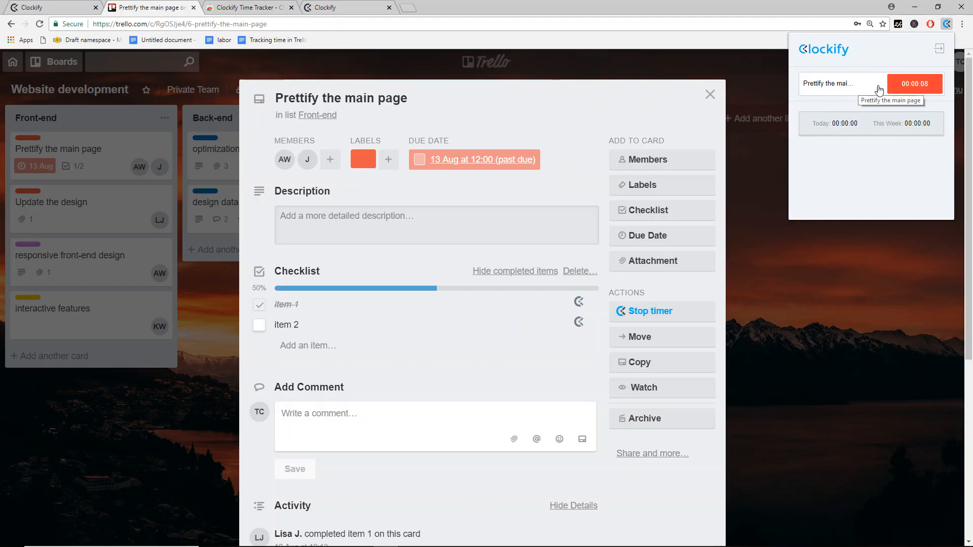
left_click(928, 90)
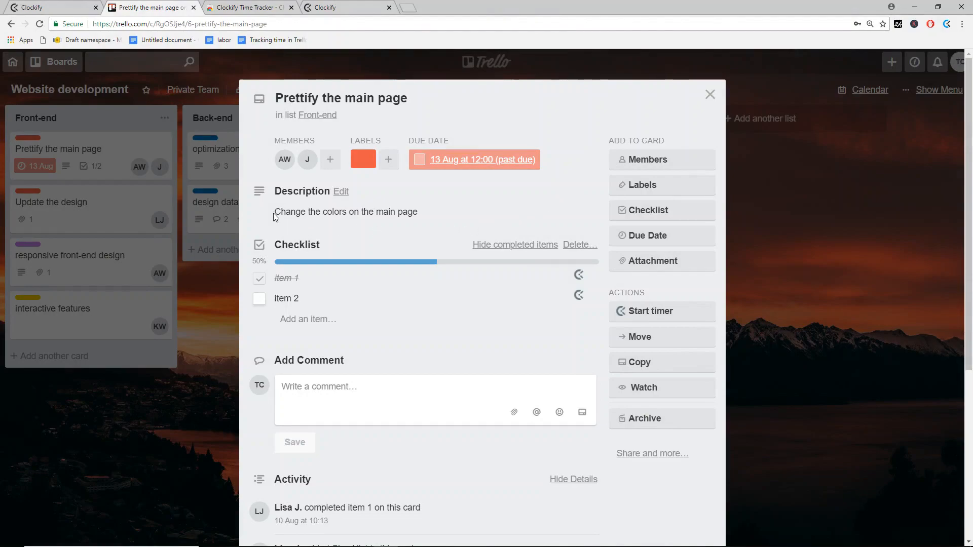
Step: Start a timer named 'Change the colors on the main page' from the selected description text
left_click_drag(274, 212, 418, 217)
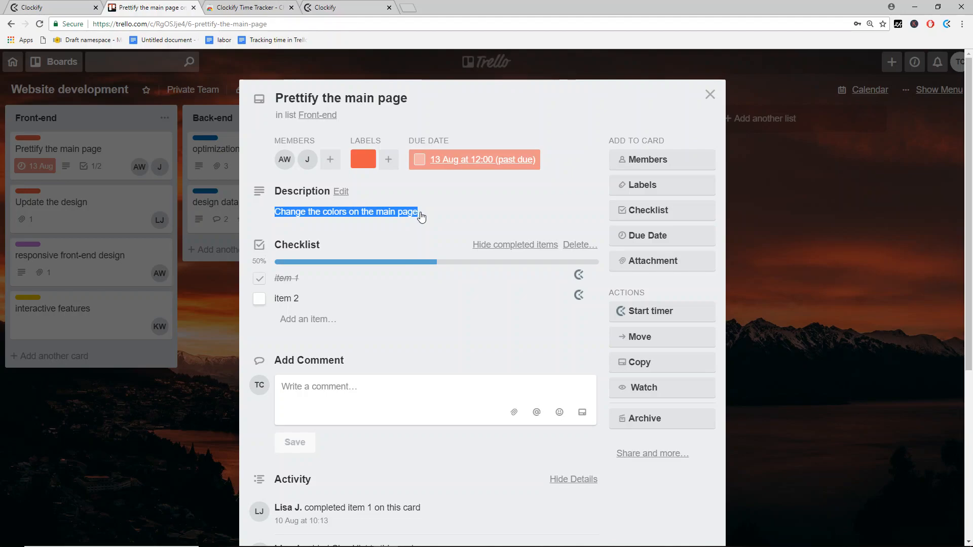
right_click(396, 215)
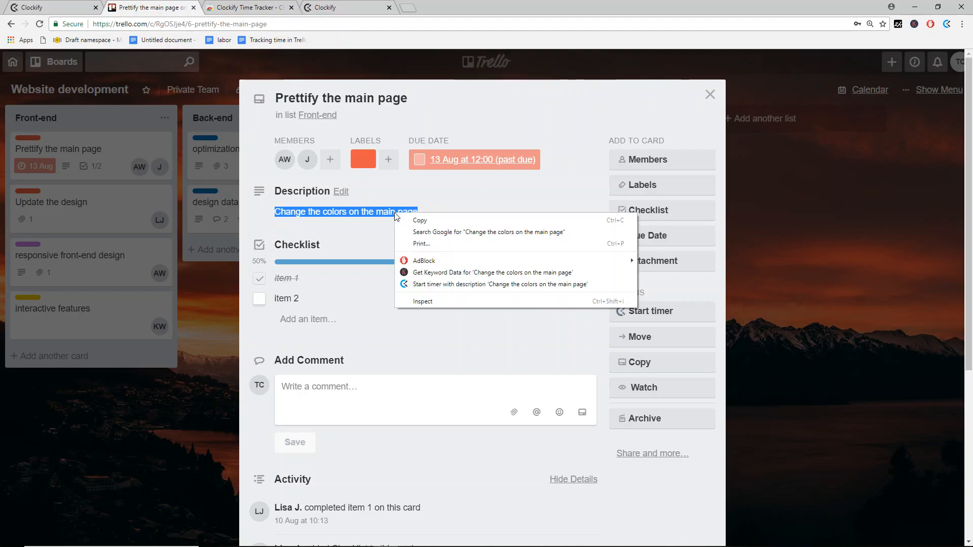
left_click(434, 284)
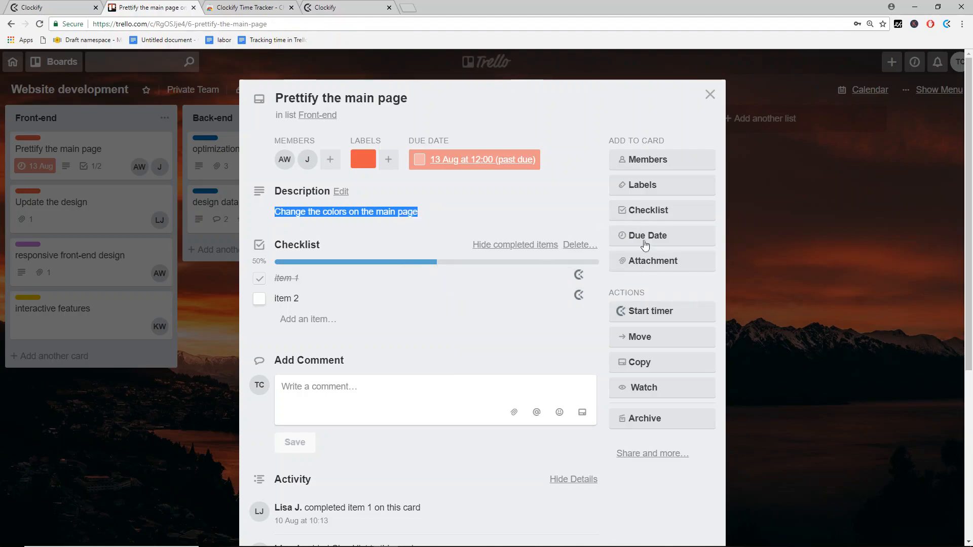
left_click(947, 24)
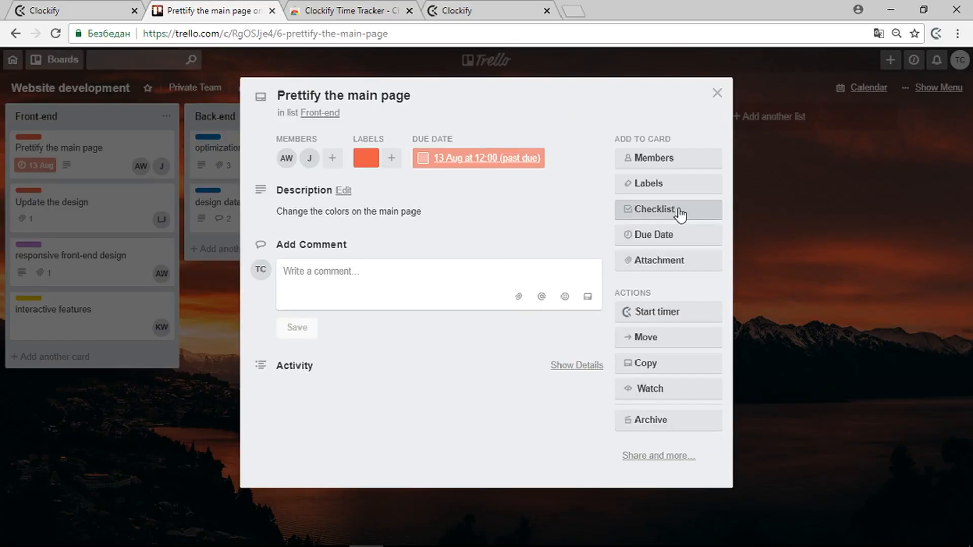
Step: Add a checklist with 'Item 1' and 'Item 2', then start a Clockify timer for Item 1
left_click(679, 215)
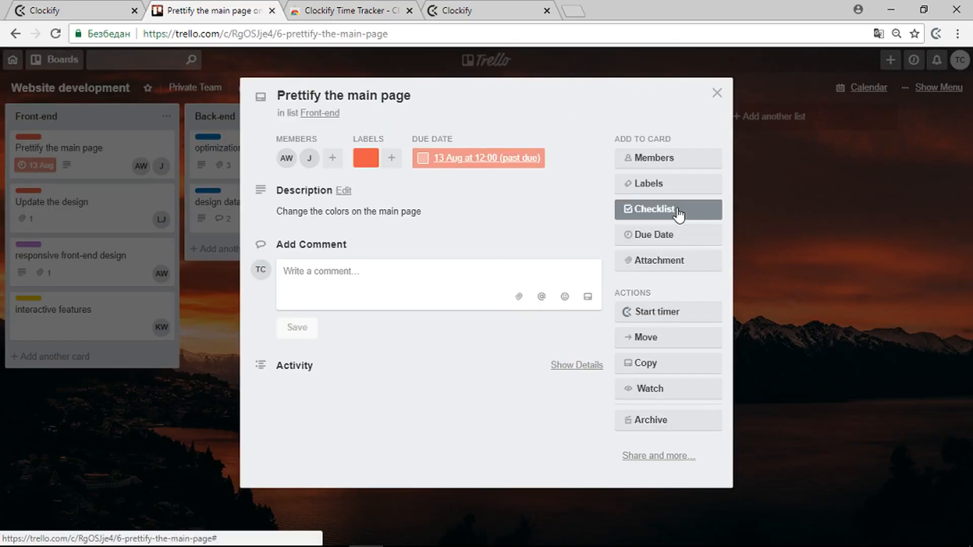
left_click(658, 349)
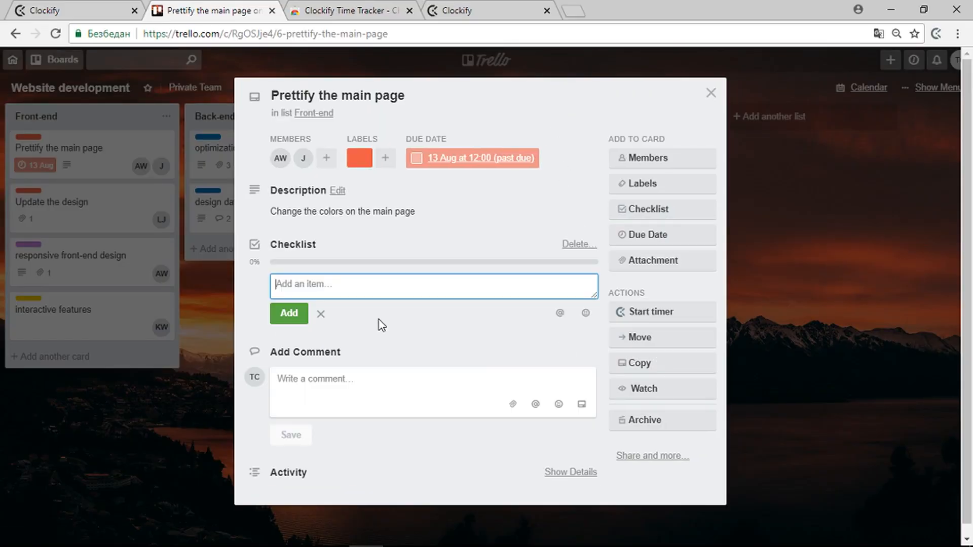
type("Item 1")
left_click(288, 315)
type("Item 2")
left_click(296, 331)
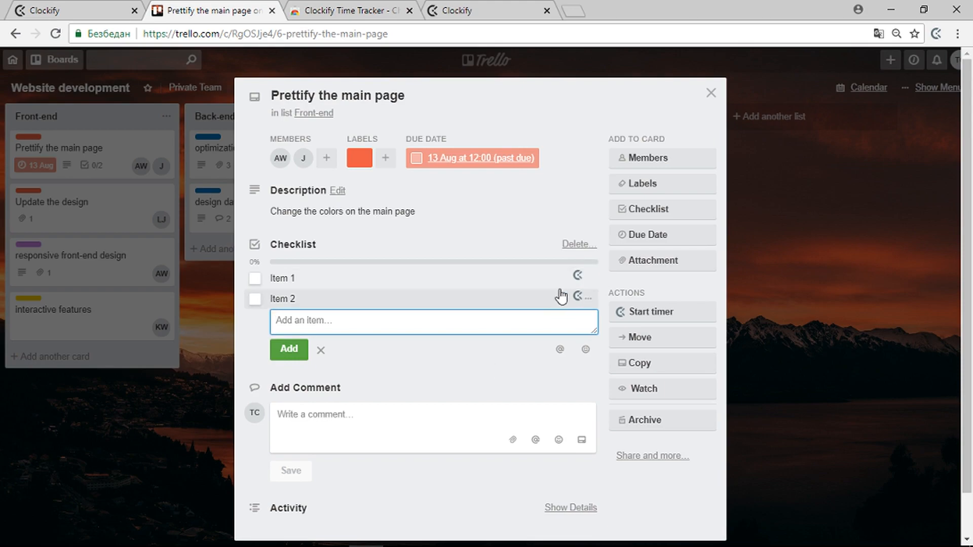
left_click(577, 278)
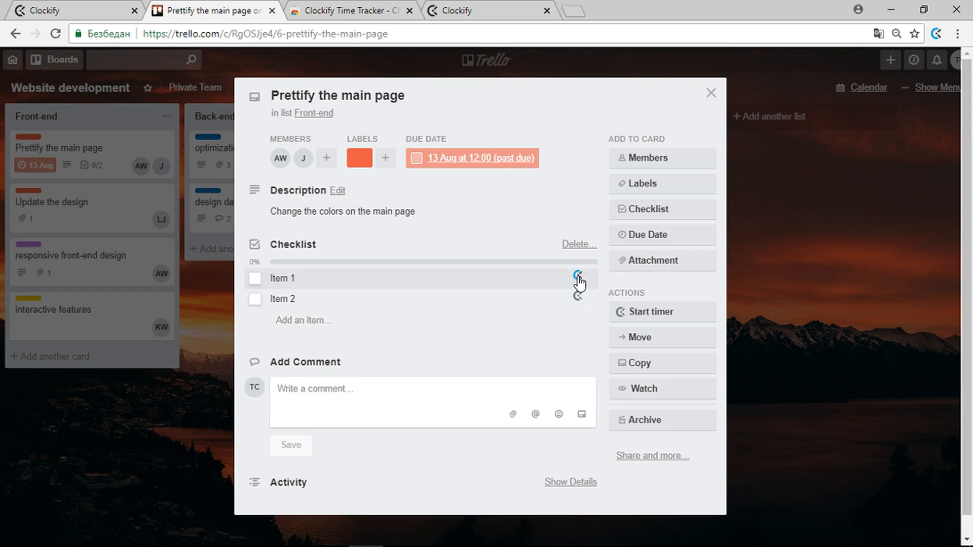
left_click(936, 34)
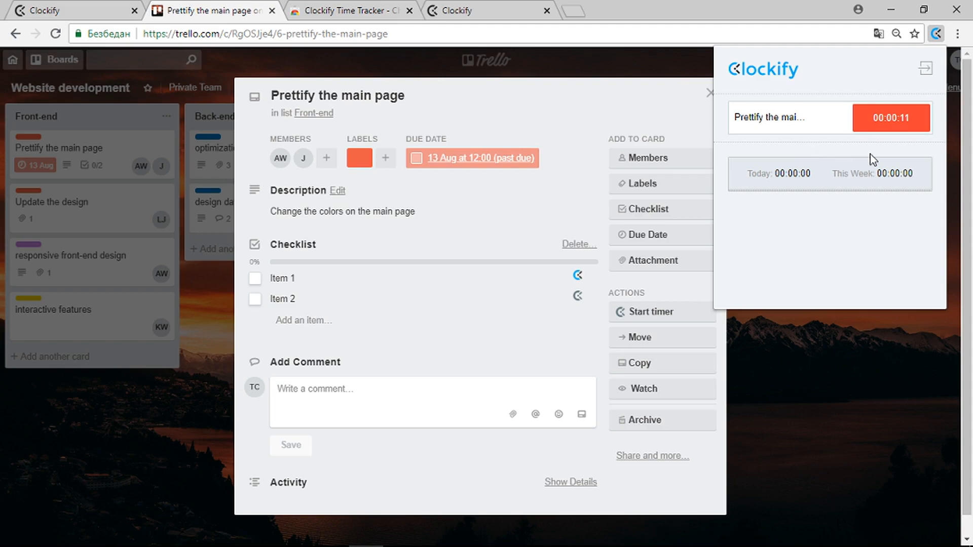
Step: Restart the 'Prettify the main page - Item 1' timer from the Clockify extension popup on the Trello card
left_click(893, 128)
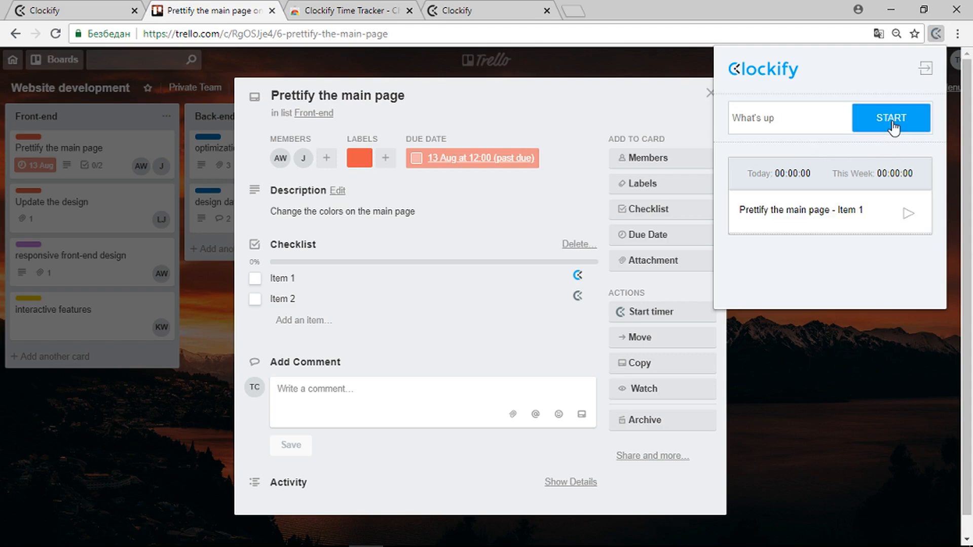
left_click(893, 128)
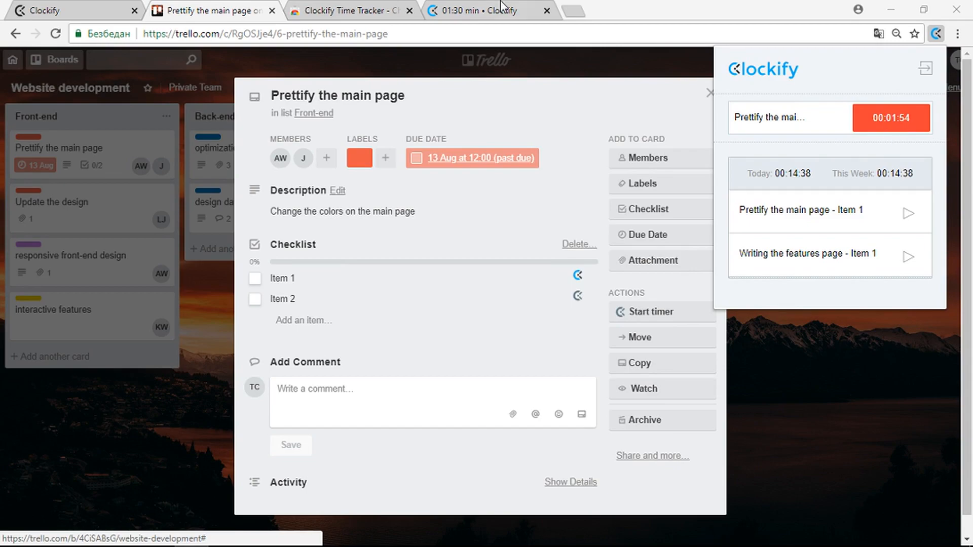
left_click(502, 7)
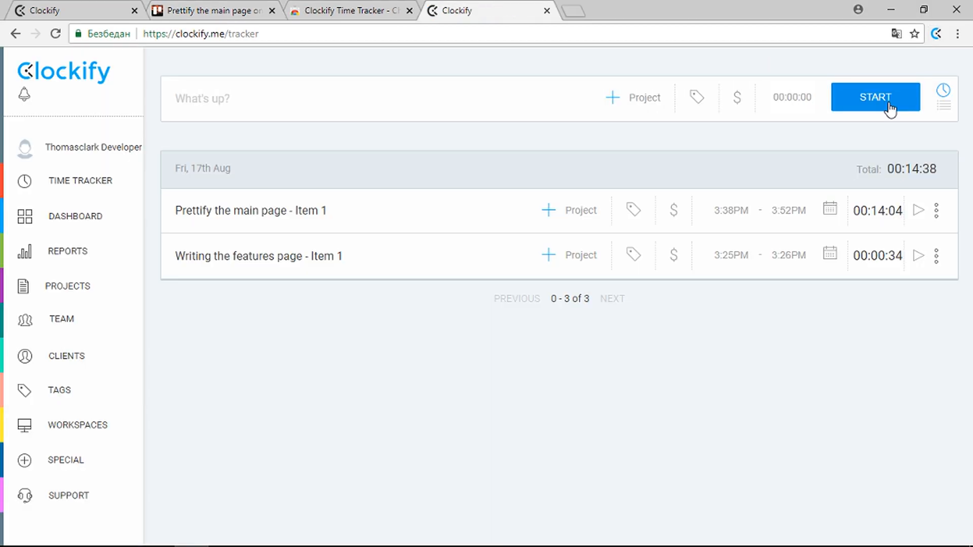
left_click(253, 10)
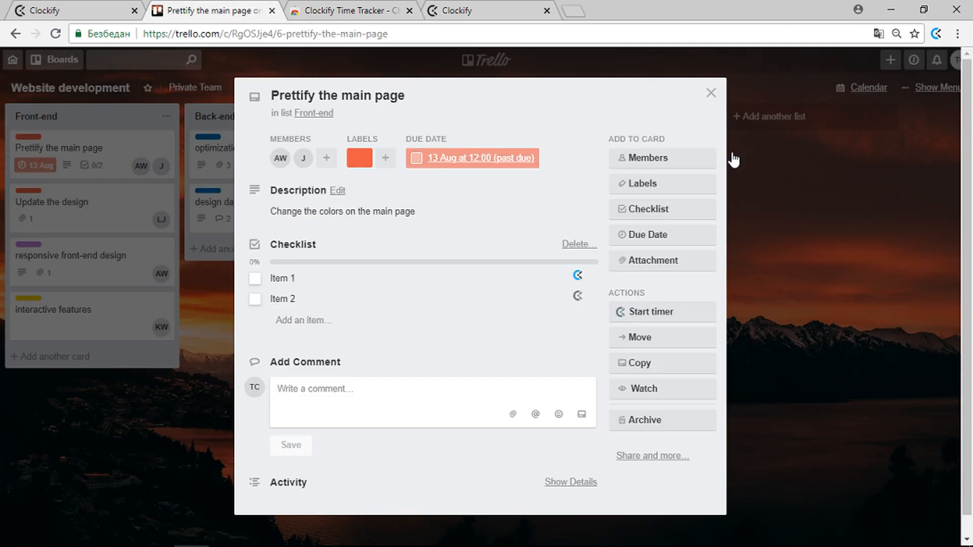
left_click(936, 34)
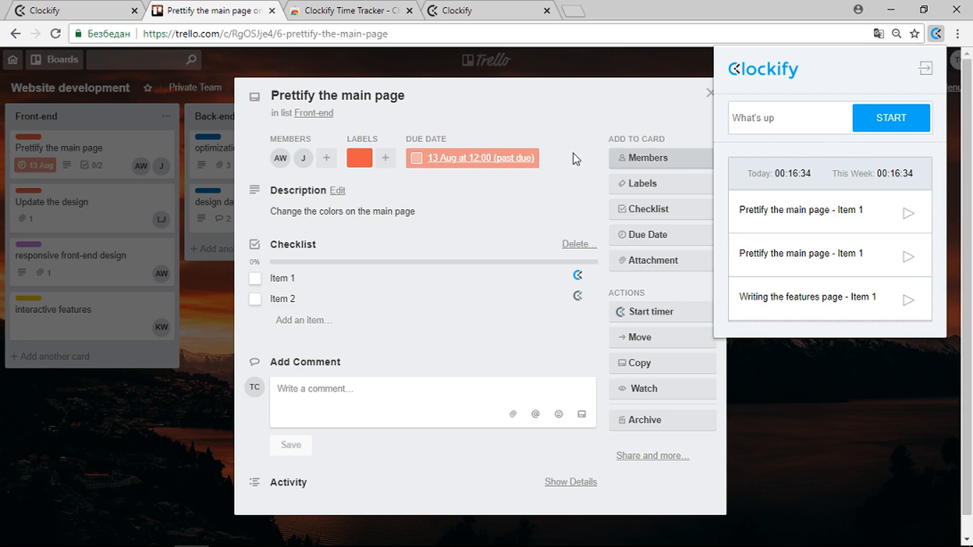
left_click(478, 9)
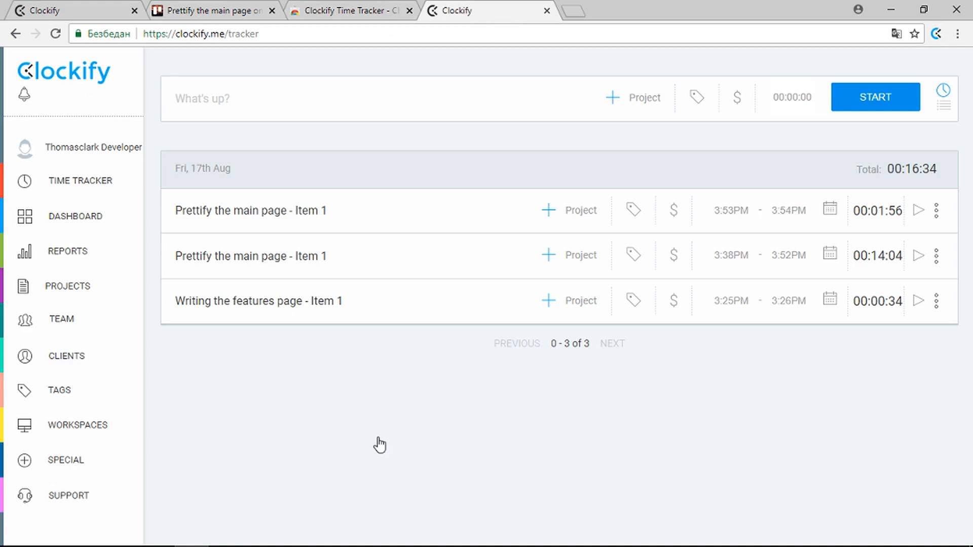
left_click(241, 11)
left_click(936, 34)
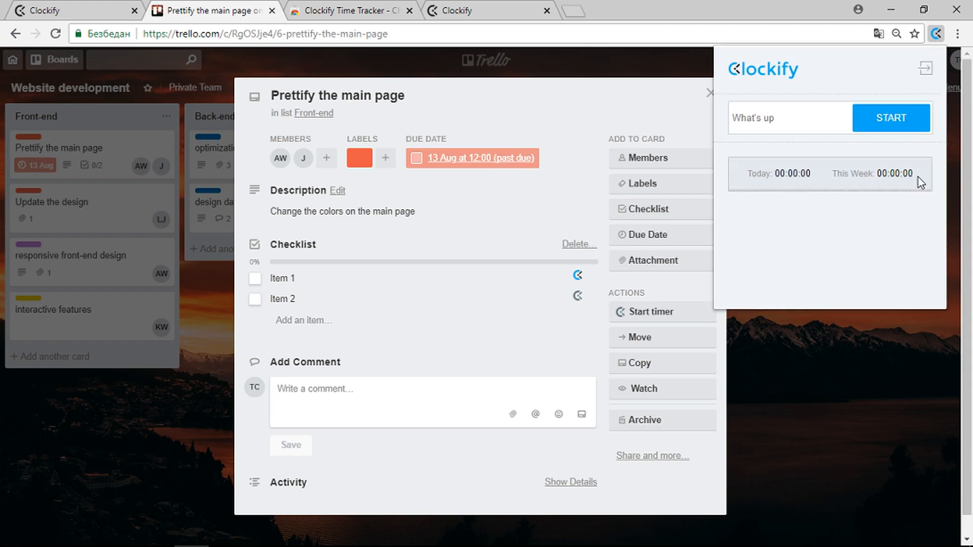
left_click(909, 214)
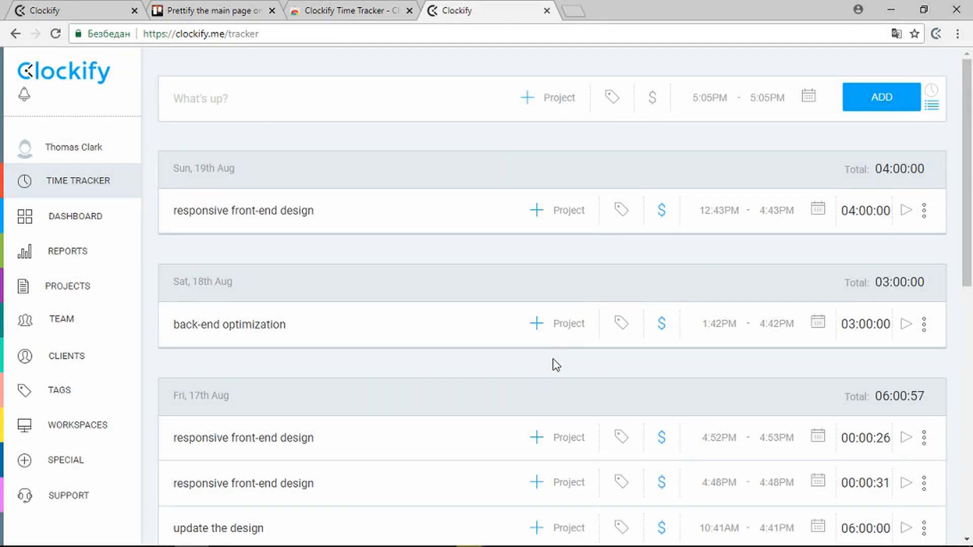
Step: Add a new client, entered by the person's full name, on the Clients page
left_click(88, 356)
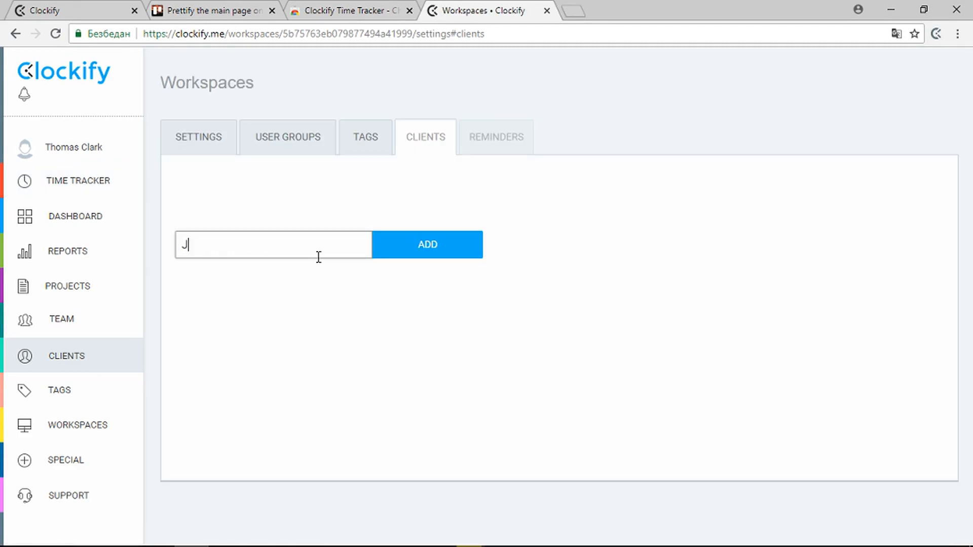
left_click(377, 256)
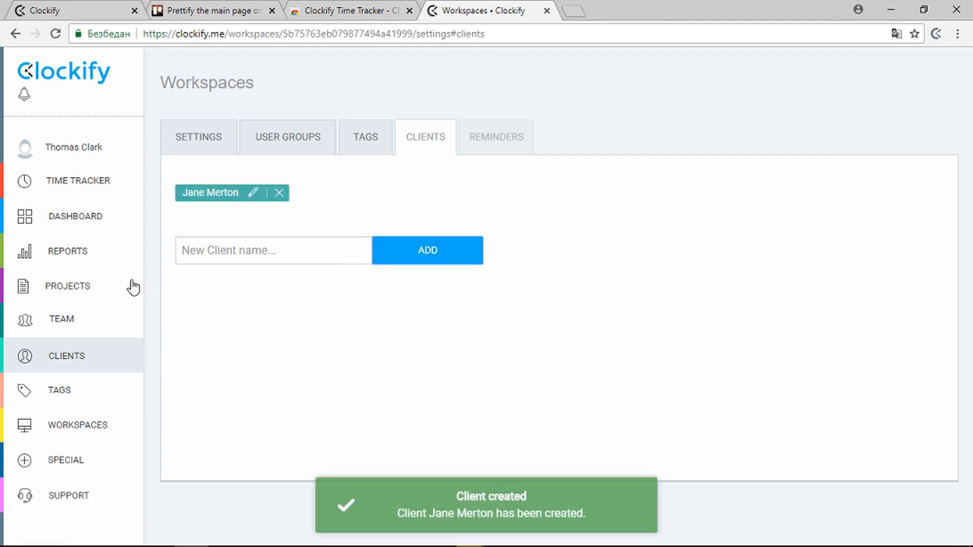
left_click(87, 287)
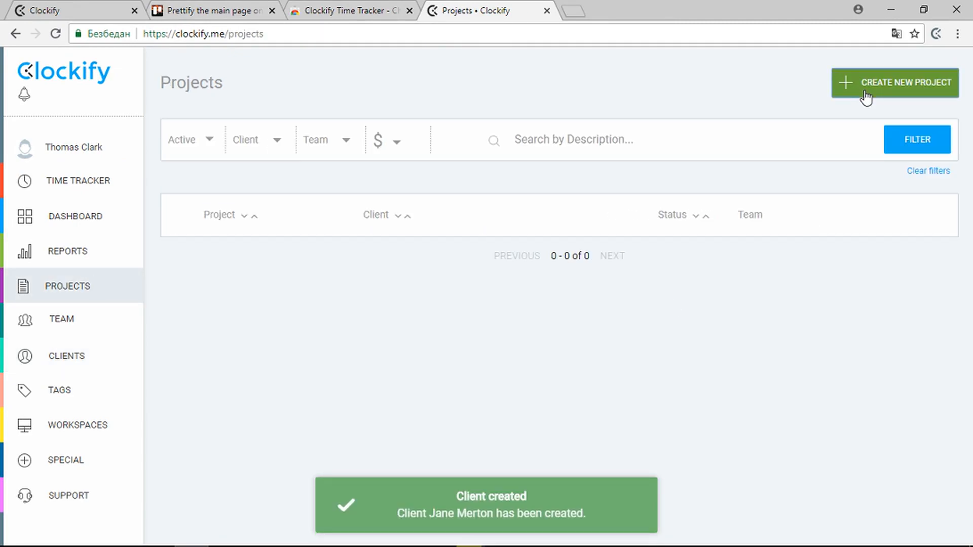
Step: Create a 'website development' project assigned to the new client
left_click(865, 94)
type("website development")
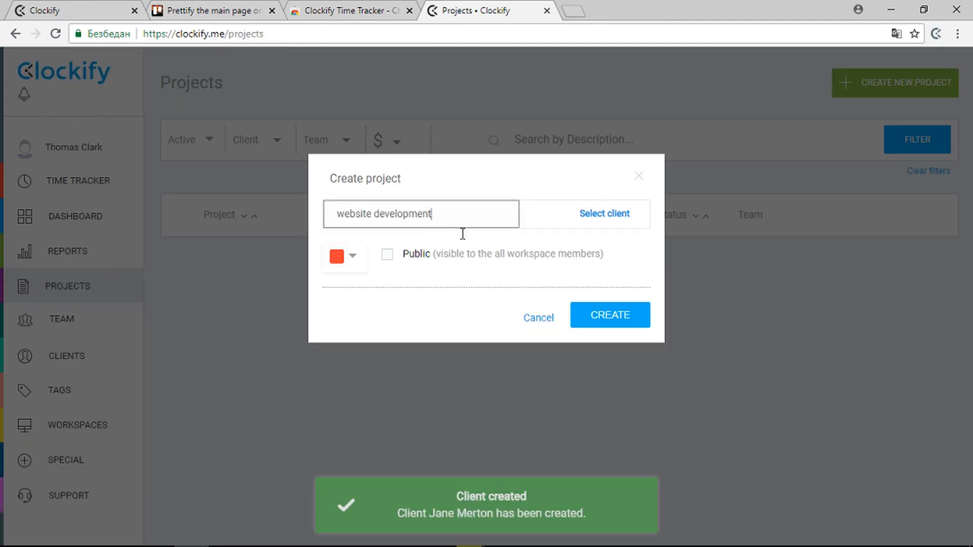
left_click(618, 219)
left_click(608, 282)
left_click(605, 314)
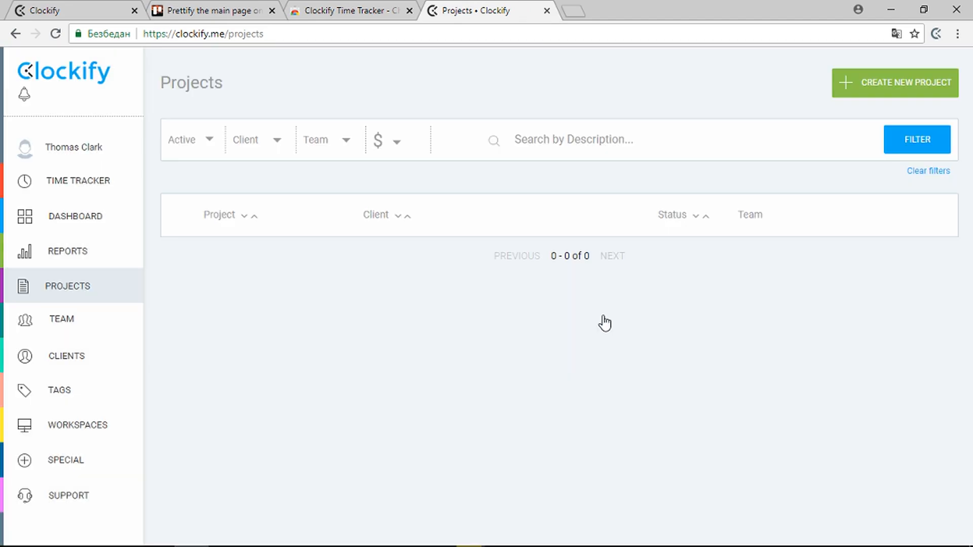
Step: Add a 'back-end' task to the website development project
left_click(335, 261)
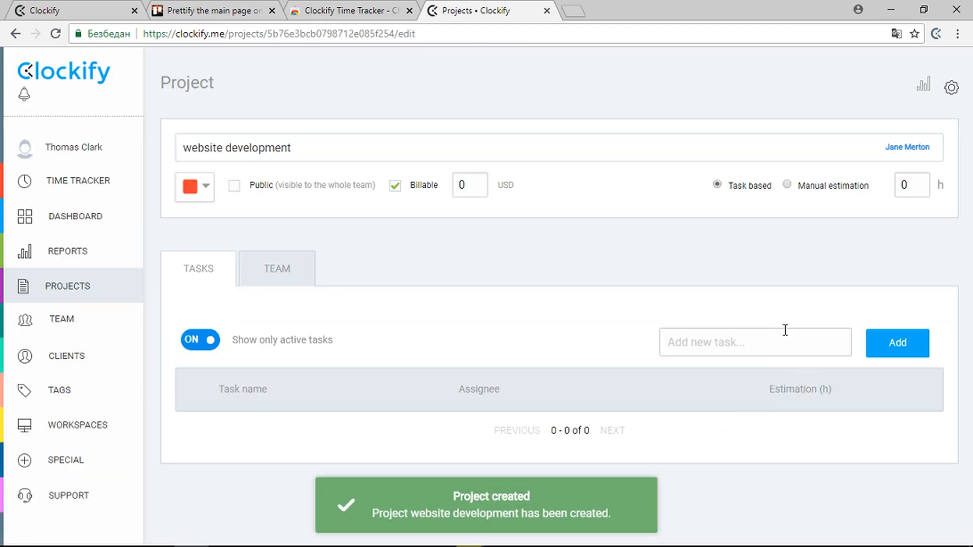
left_click(776, 337)
type("back")
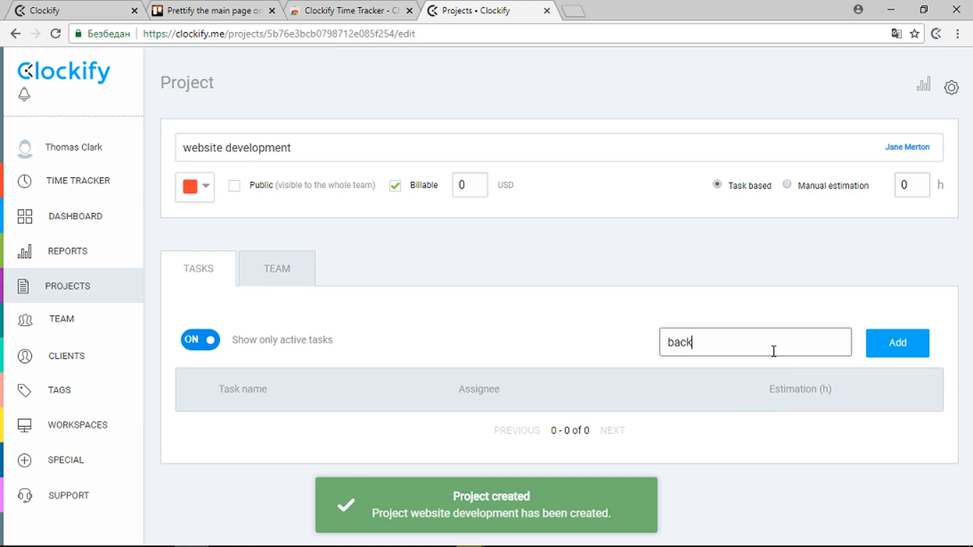
type("-end")
left_click(879, 350)
Step: Create a 'coding' tag in the workspace tags
left_click(56, 402)
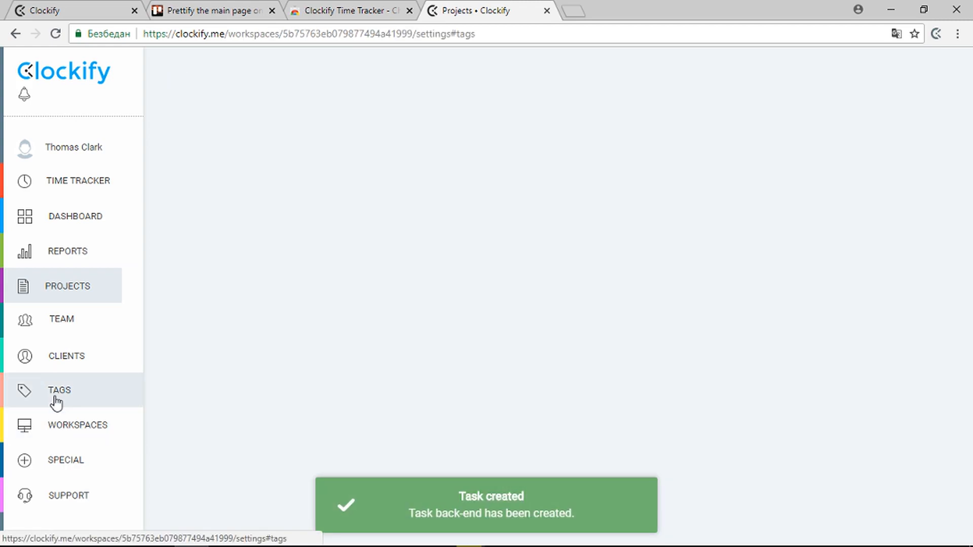
left_click(221, 251)
type("coding")
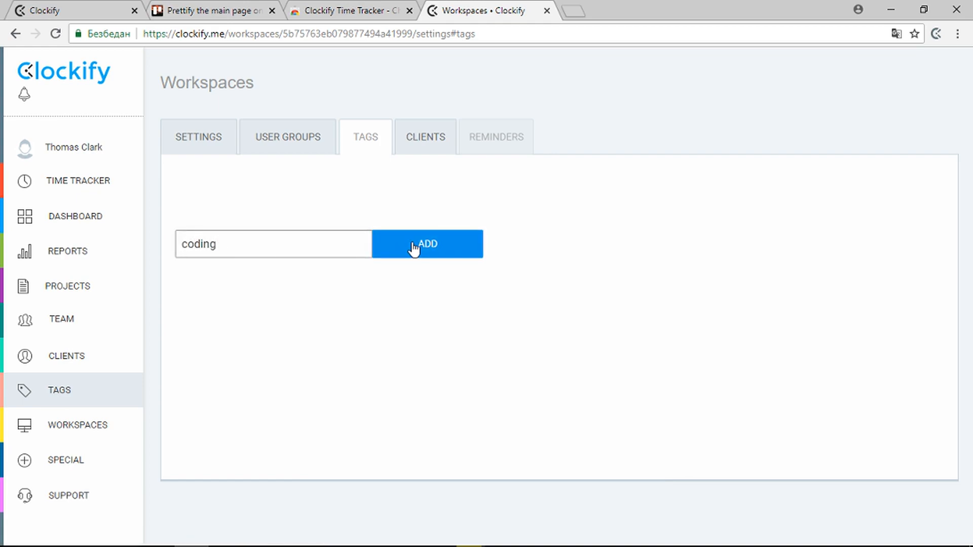
left_click(414, 248)
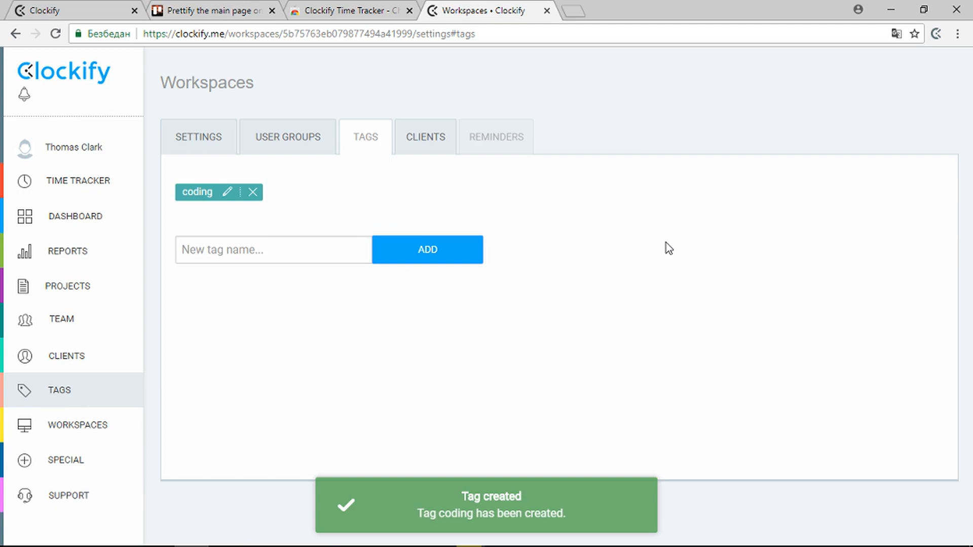
Step: Restart the back-end optimization timer and assign it to the website development: back-end task
left_click(937, 34)
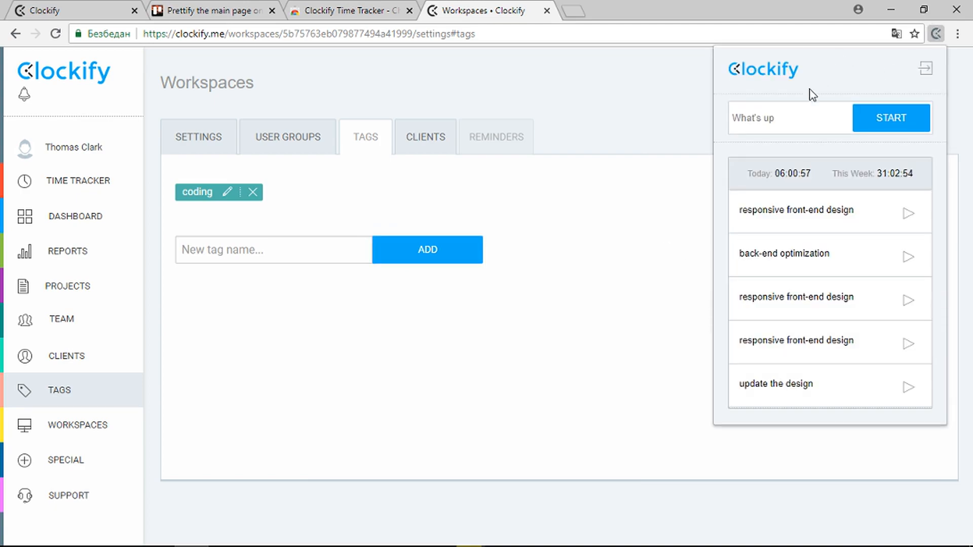
left_click(908, 258)
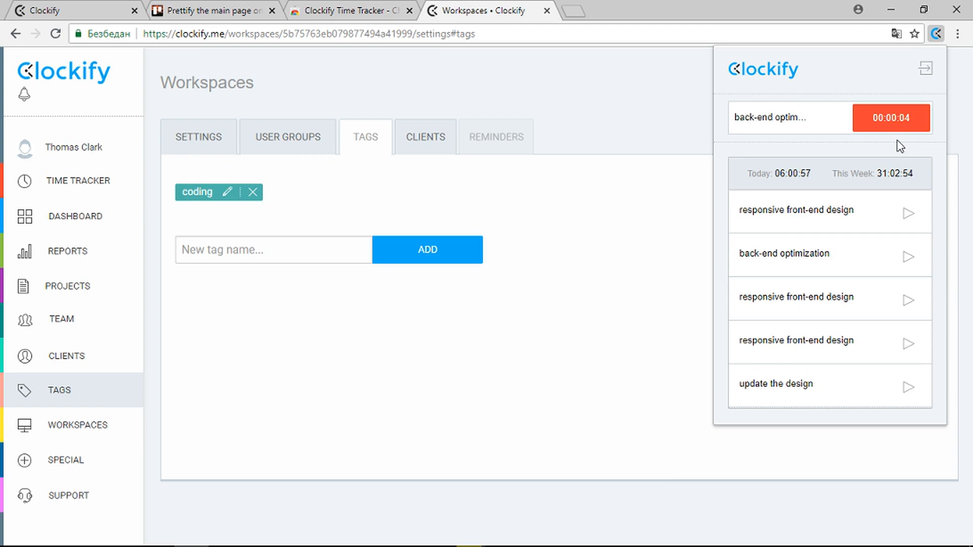
left_click(806, 125)
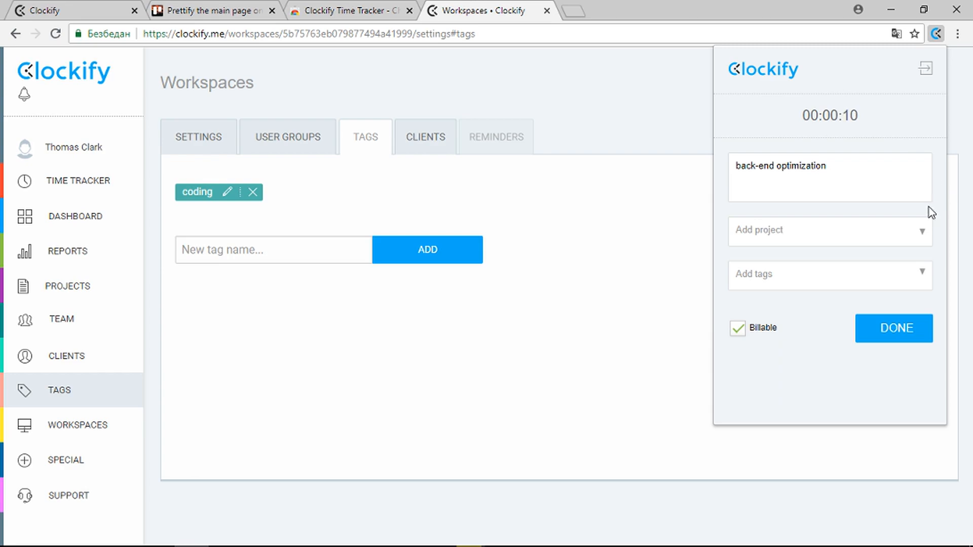
left_click(917, 236)
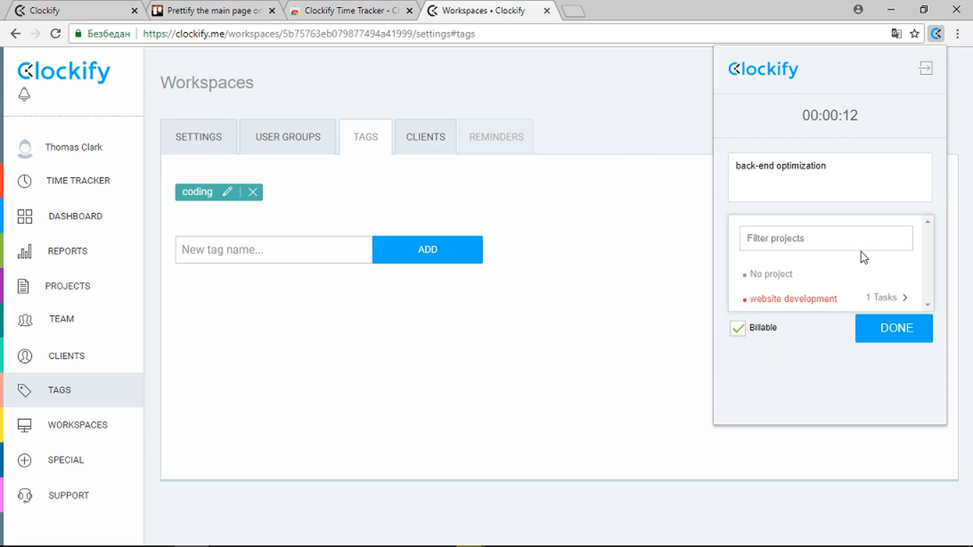
left_click(886, 302)
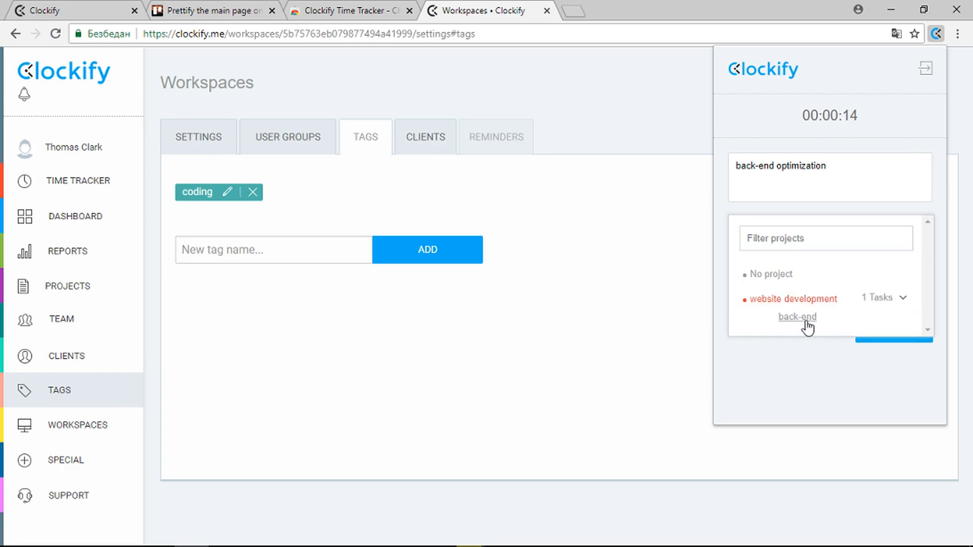
left_click(809, 326)
Step: Tag the entry coding, make it non-billable, save it, and stop the timer
left_click(910, 277)
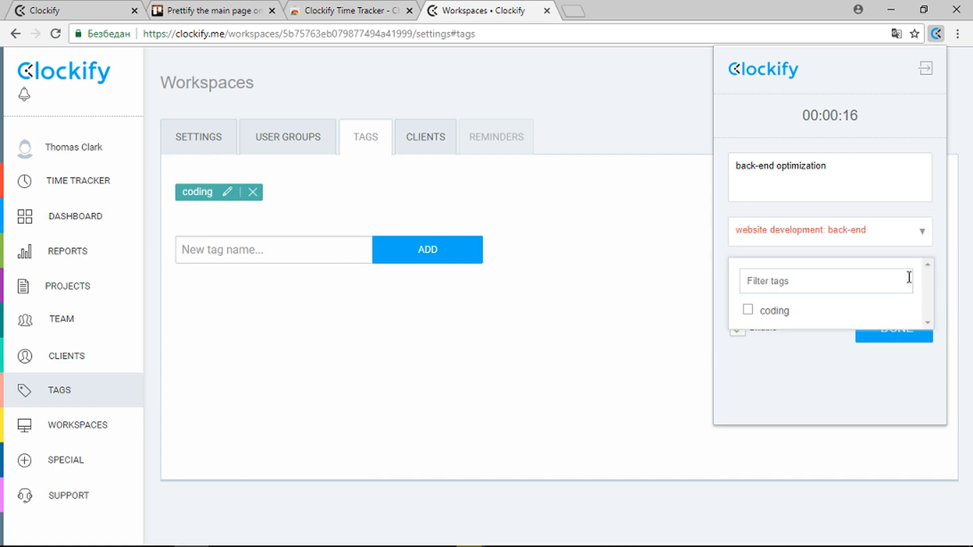
left_click(747, 310)
left_click(725, 289)
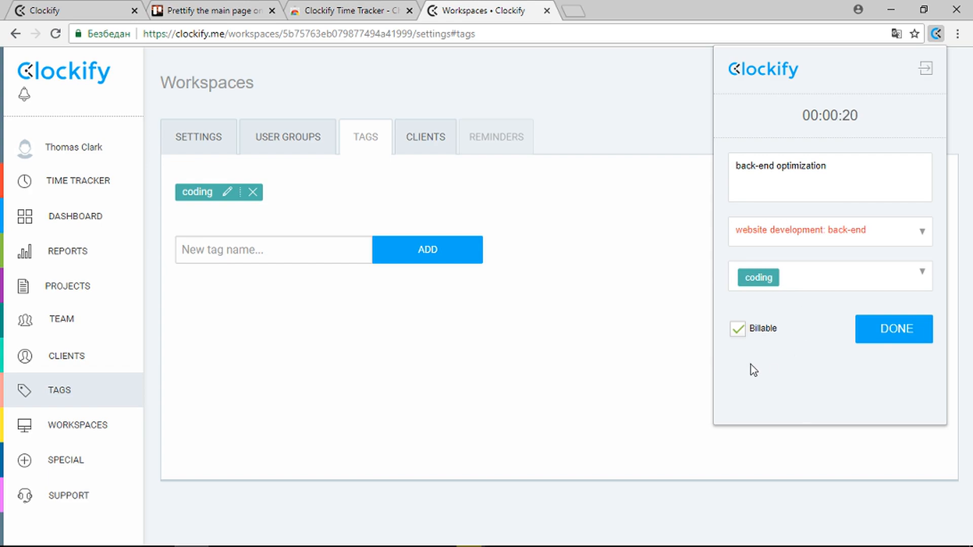
left_click(739, 329)
left_click(865, 333)
left_click(892, 119)
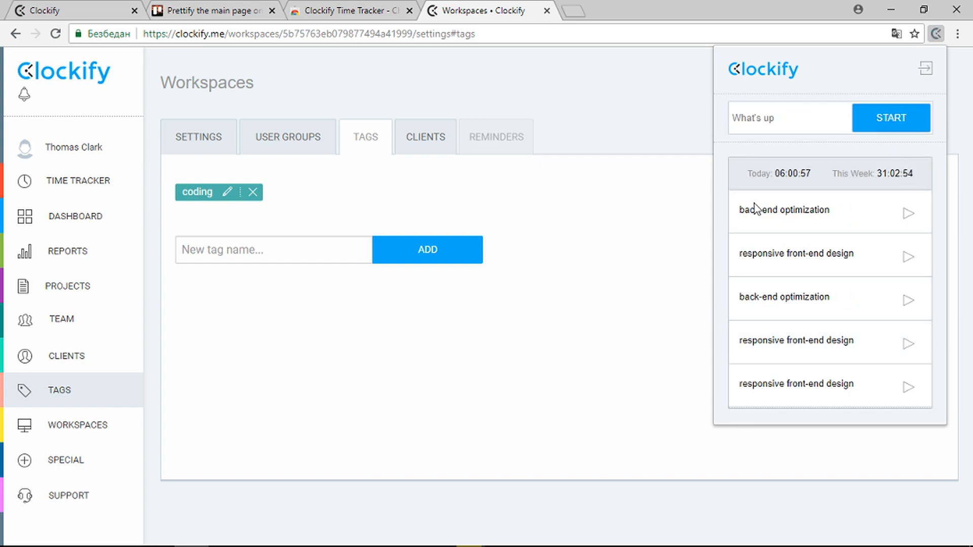
Step: Delete the 3-hour Fri 17th Aug 'Prettify the main page - Item 1' time entry
left_click(85, 255)
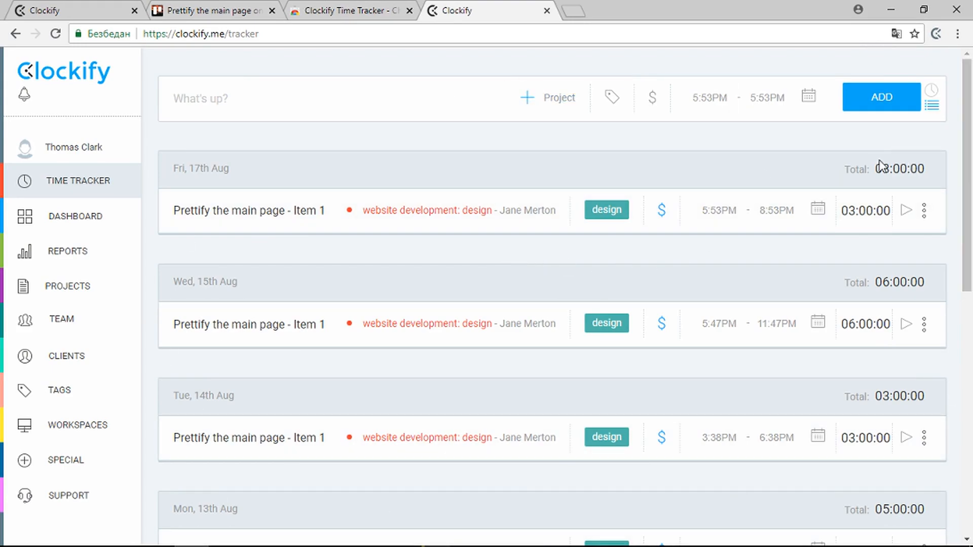
scroll(895, 193, "down", 8)
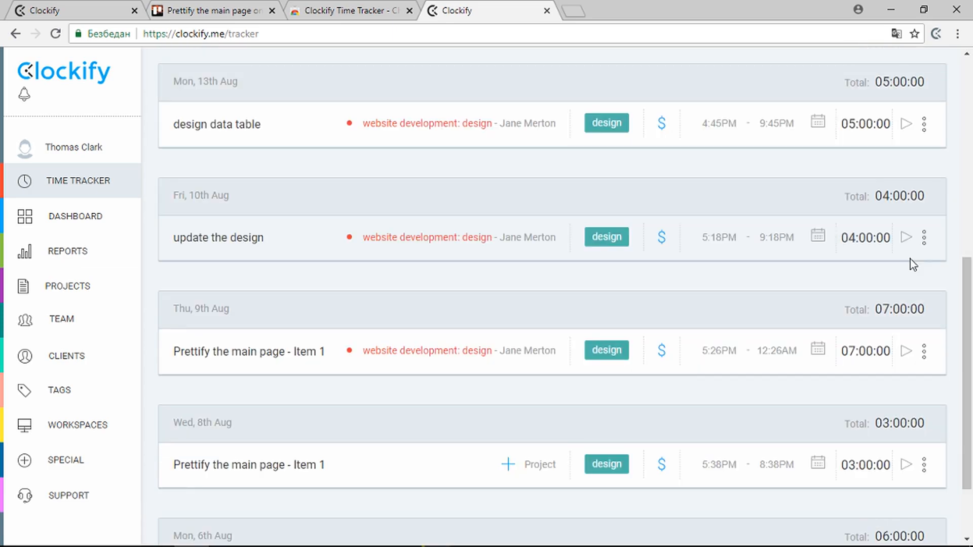
scroll(910, 260, "up", 8)
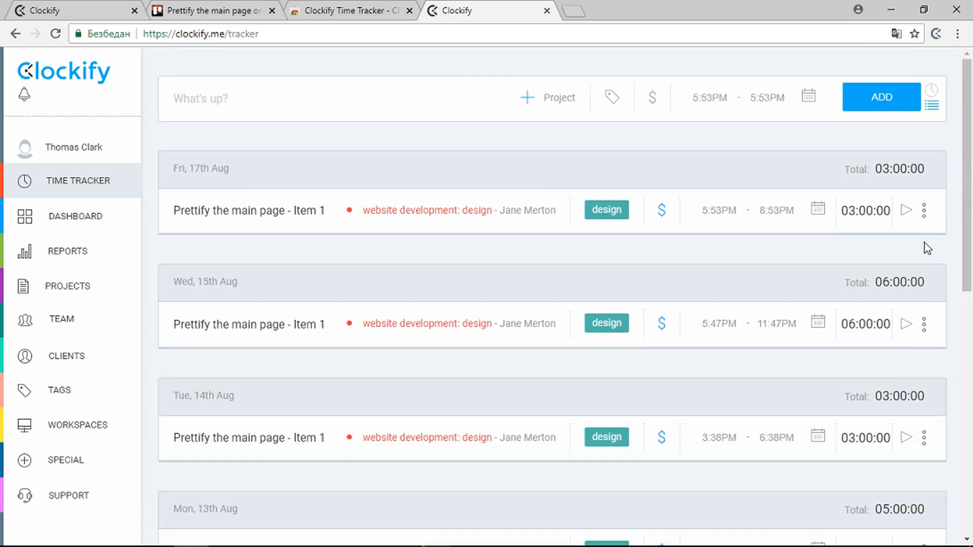
left_click(924, 210)
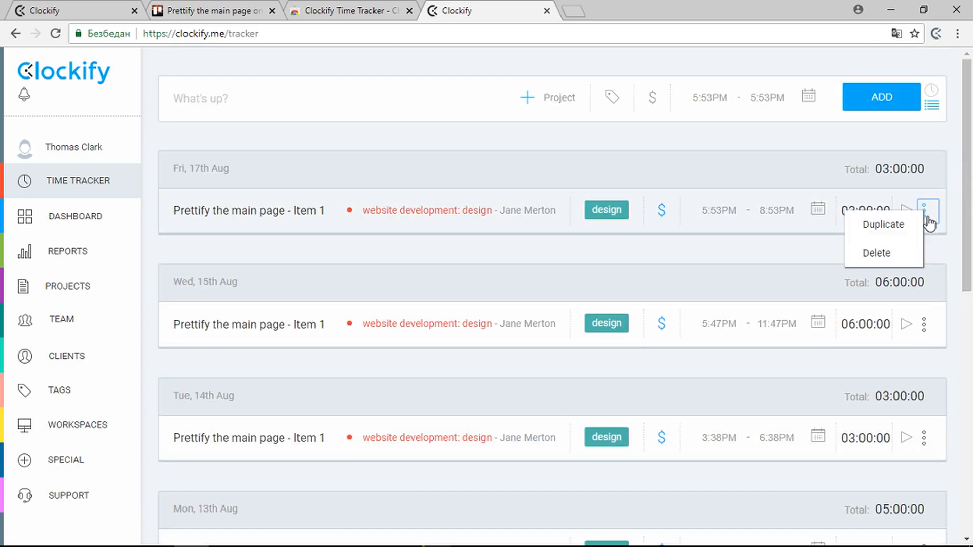
left_click(877, 257)
left_click(487, 318)
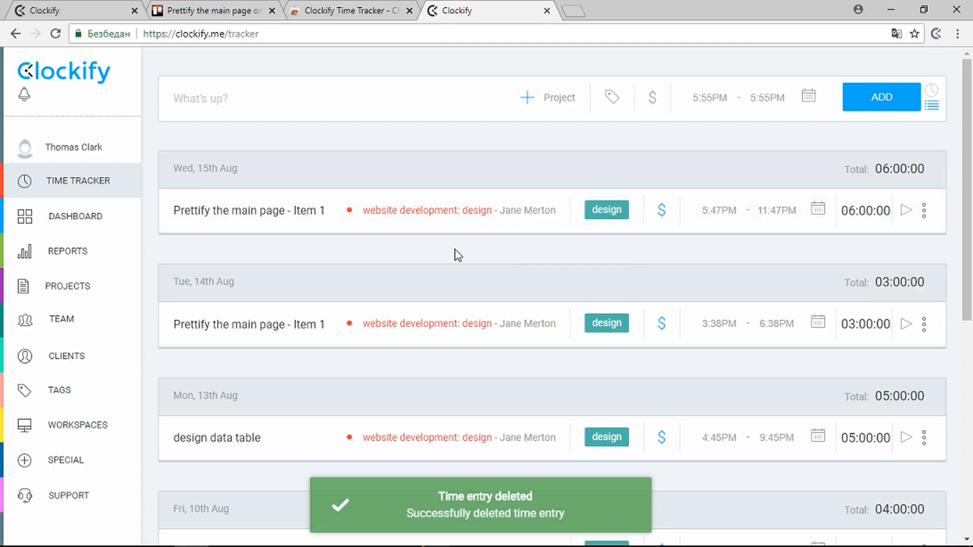
mouse_move(83, 261)
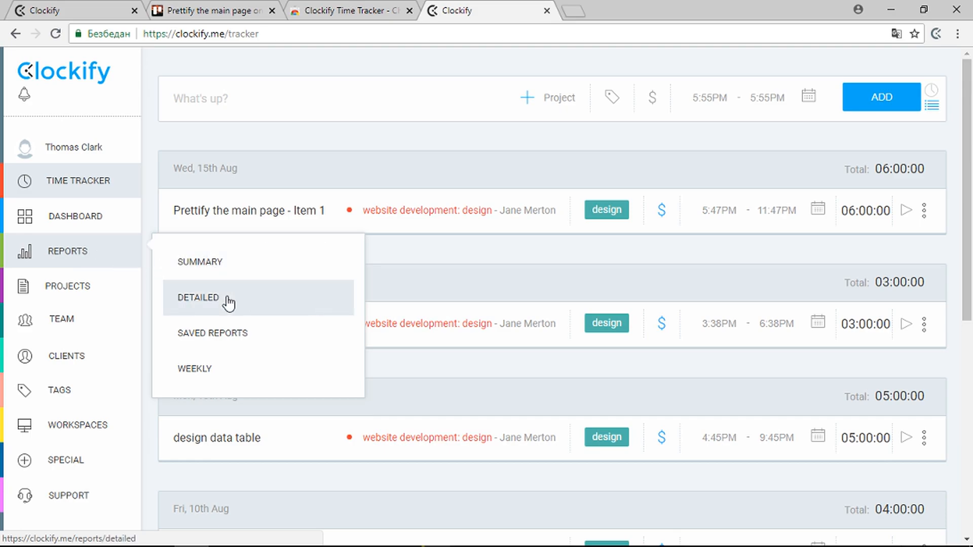
Step: Filter the summary report to last week and the website development project, then export it as PDF
left_click(209, 265)
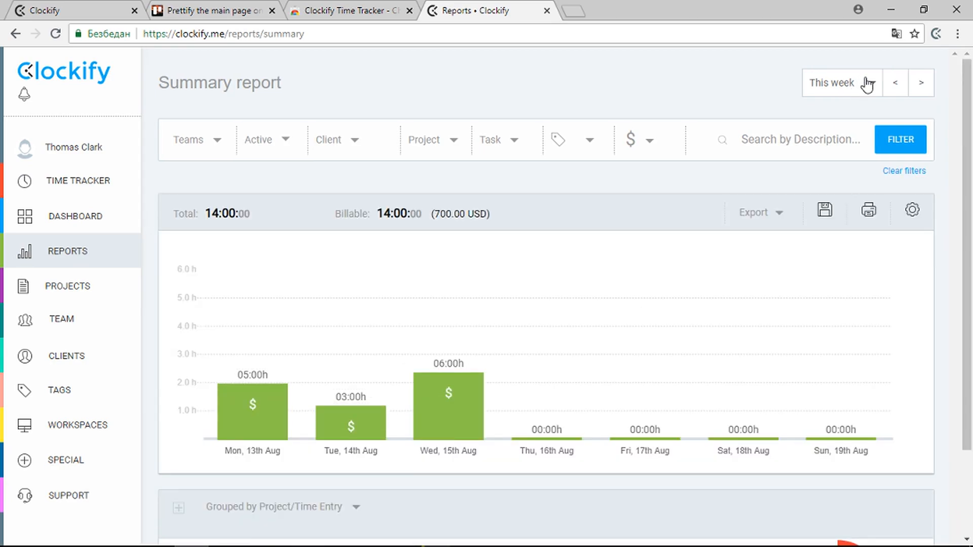
left_click(866, 83)
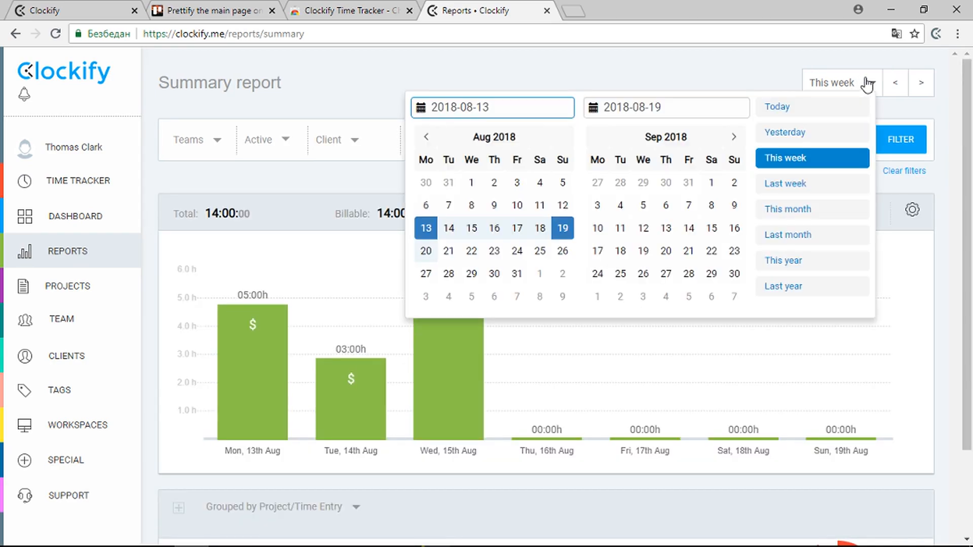
left_click(813, 186)
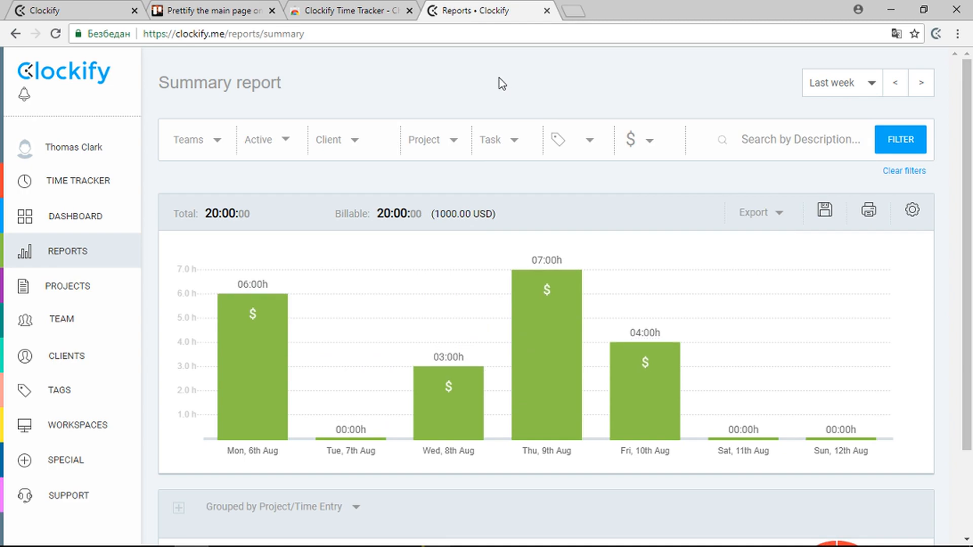
left_click(432, 146)
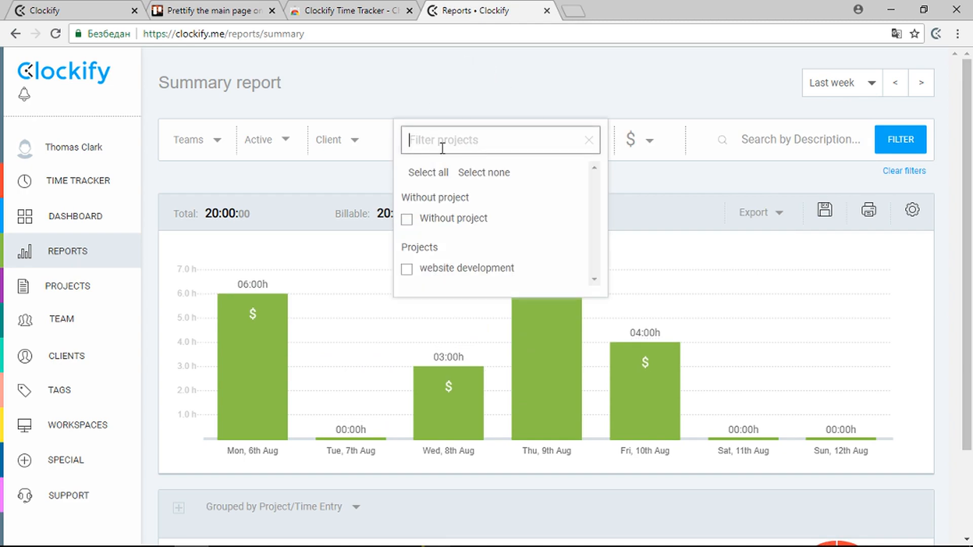
left_click(406, 270)
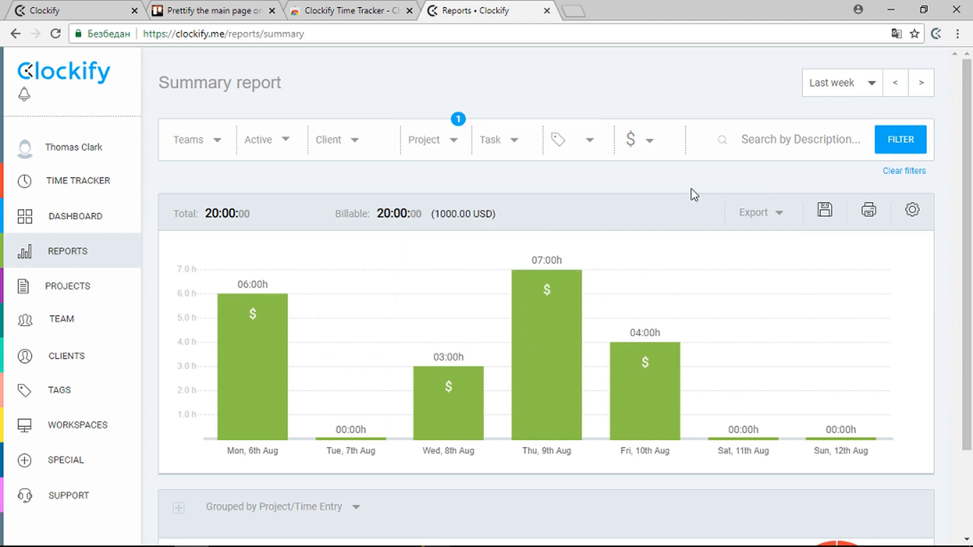
left_click(894, 151)
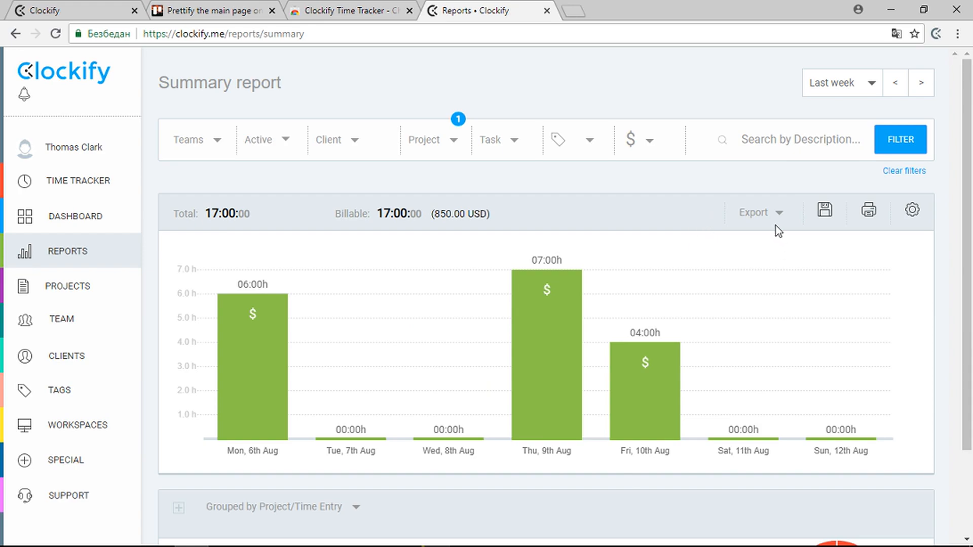
left_click(765, 216)
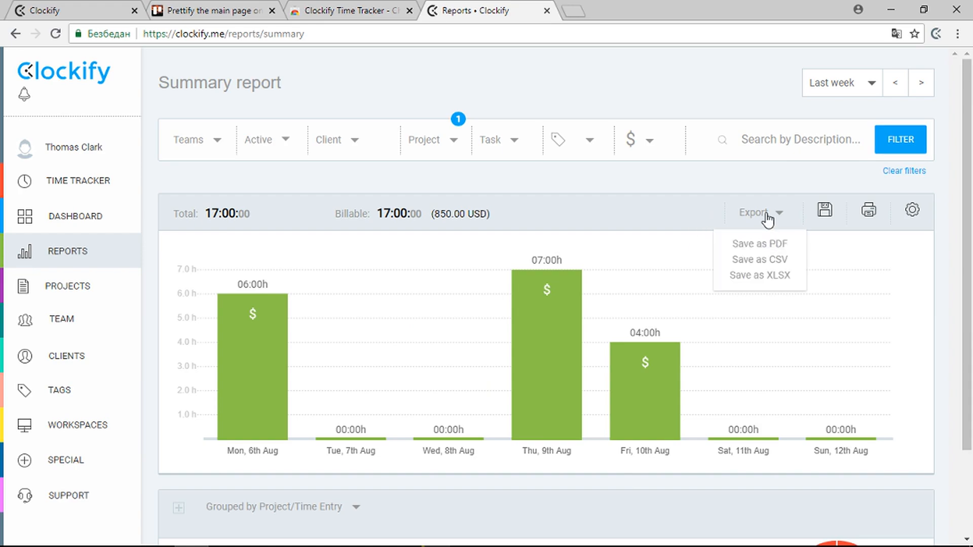
left_click(764, 247)
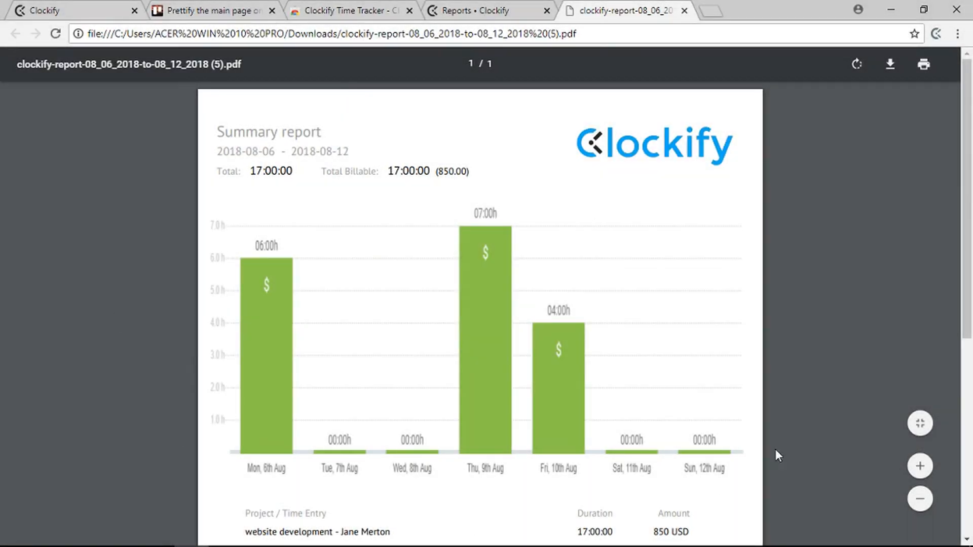
scroll(507, 377, "down", 7)
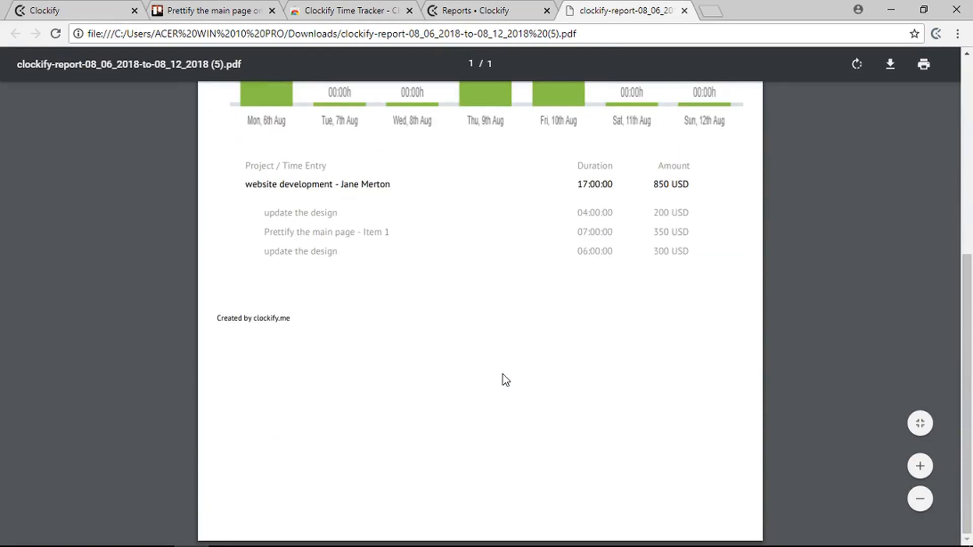
scroll(506, 380, "up", 3)
scroll(506, 380, "up", 4)
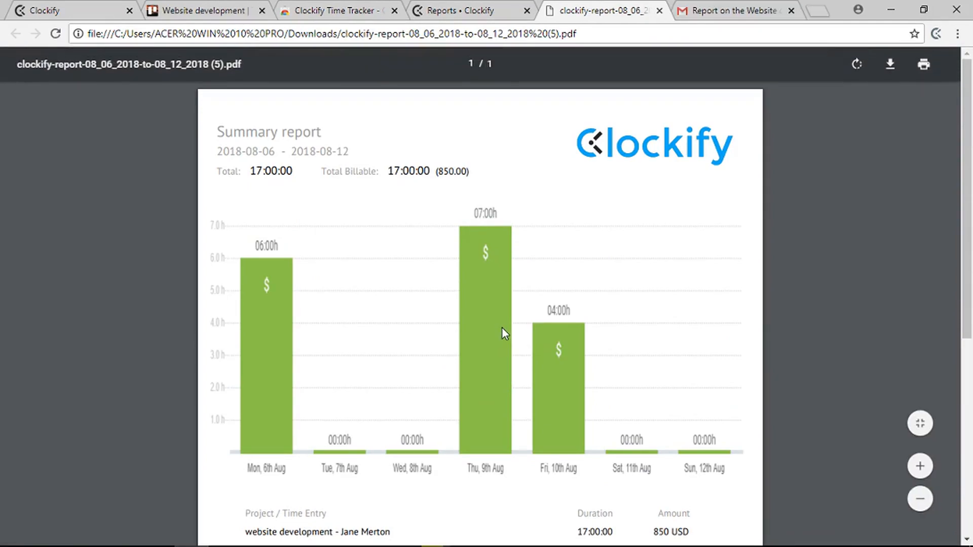
Step: Save the filtered summary report as a named report using a pasted name
left_click(464, 7)
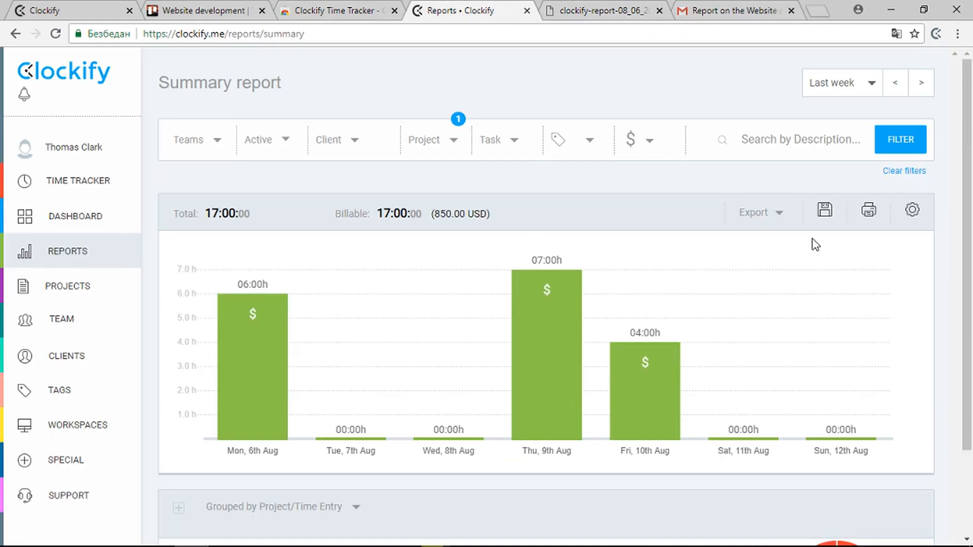
left_click(827, 212)
type("Website Development Report - K. Stark")
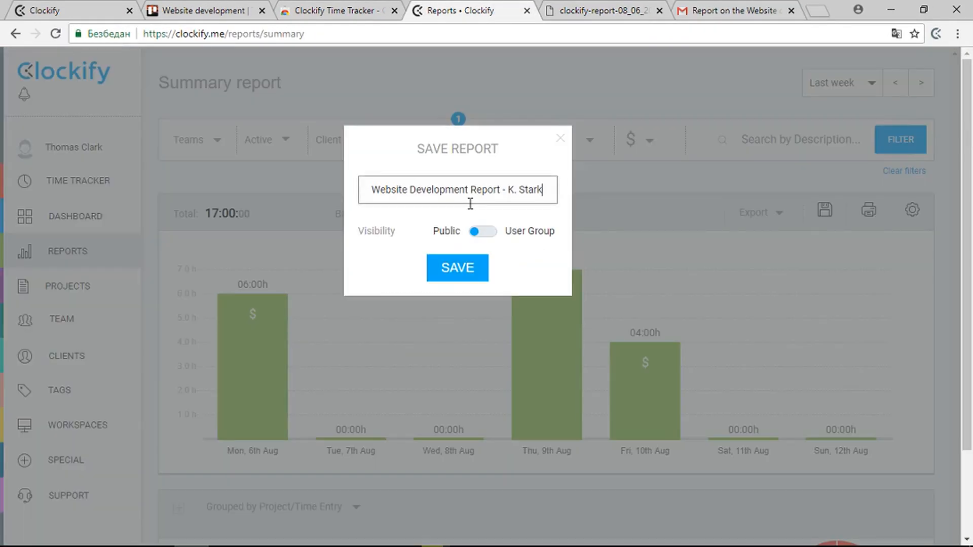
left_click(462, 271)
Step: Copy the saved report's shareable URL from Saved reports and return to the Gmail draft
mouse_move(126, 243)
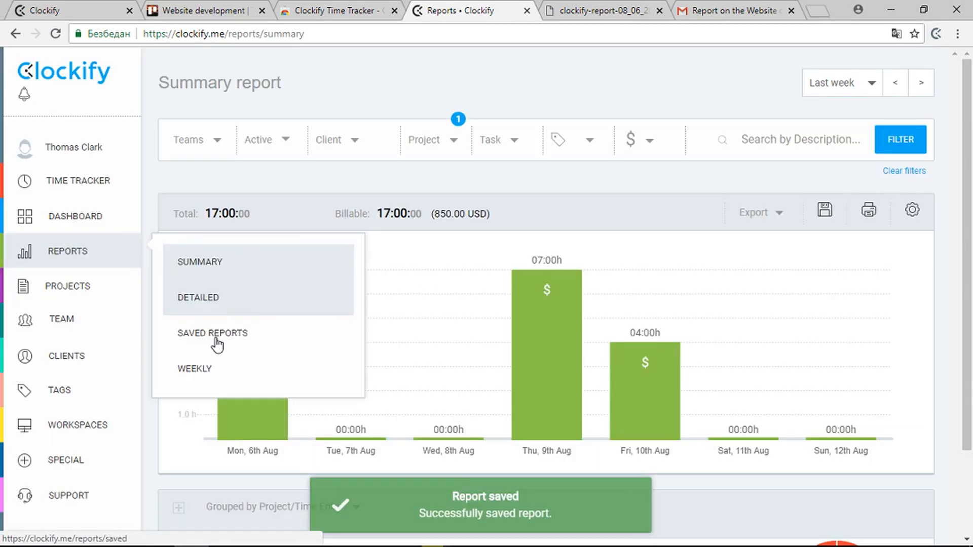
left_click(213, 335)
left_click(903, 184)
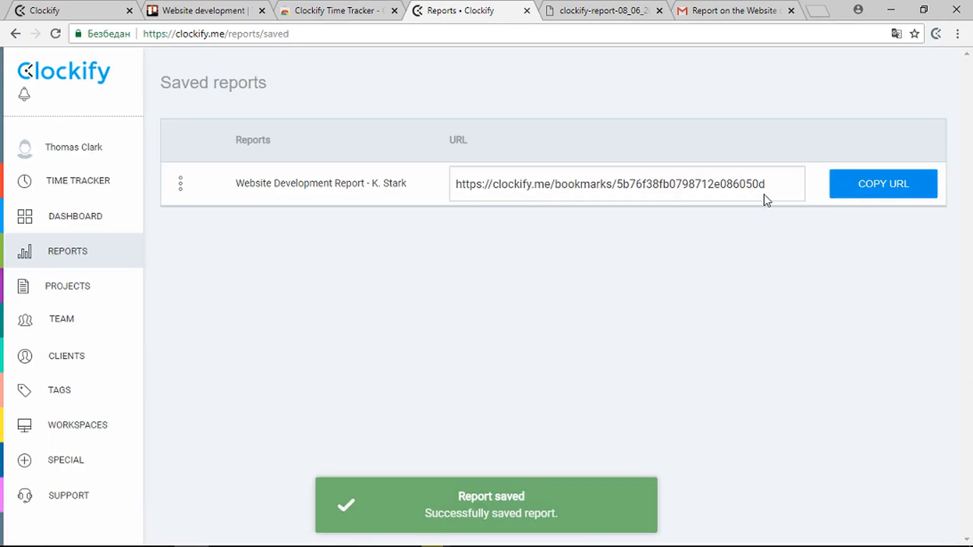
left_click(734, 10)
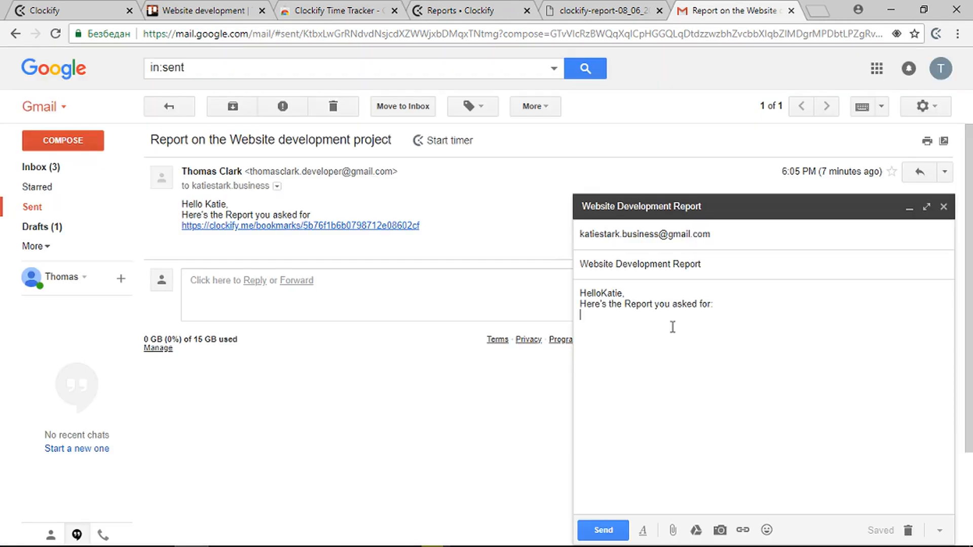
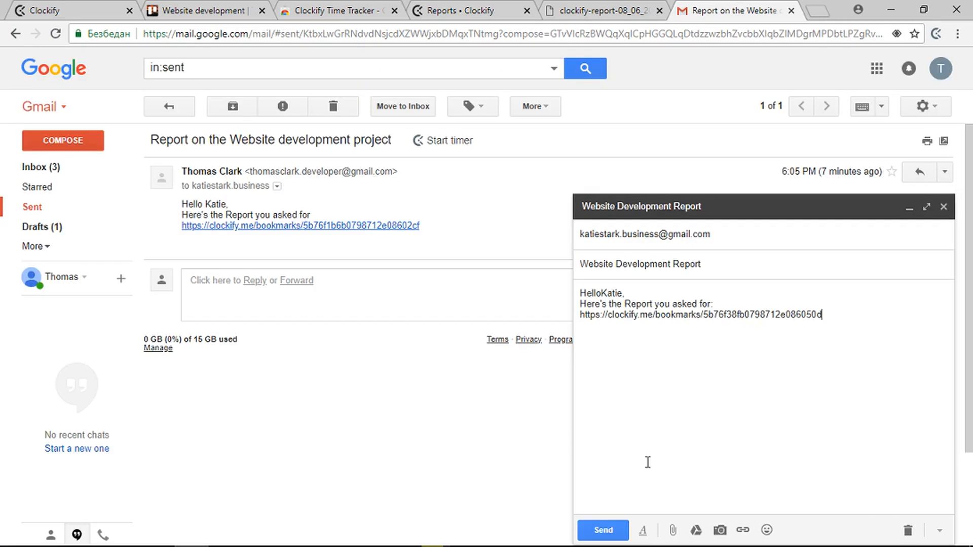
Step: Send the email with the pasted report link, then bring up the Clockify panel on the Trello board
left_click(612, 528)
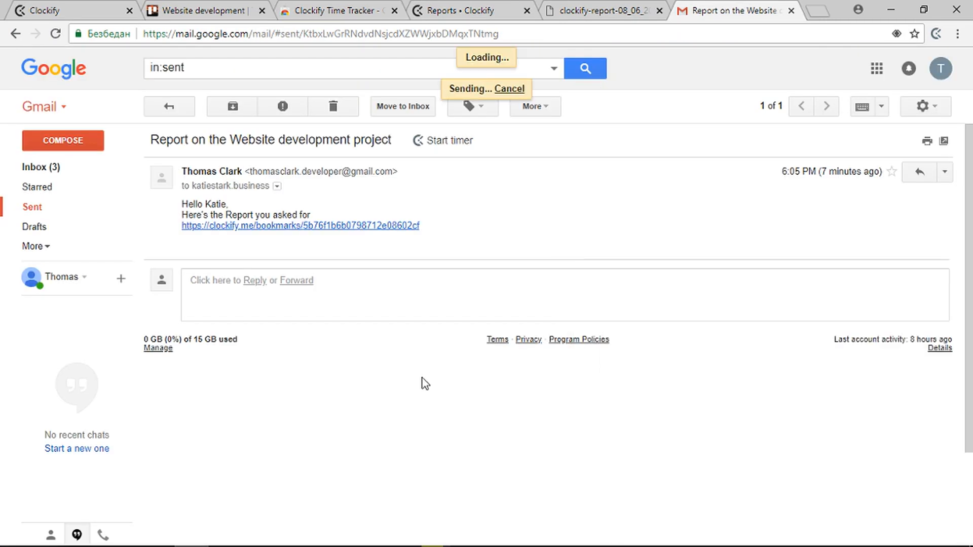
left_click(232, 6)
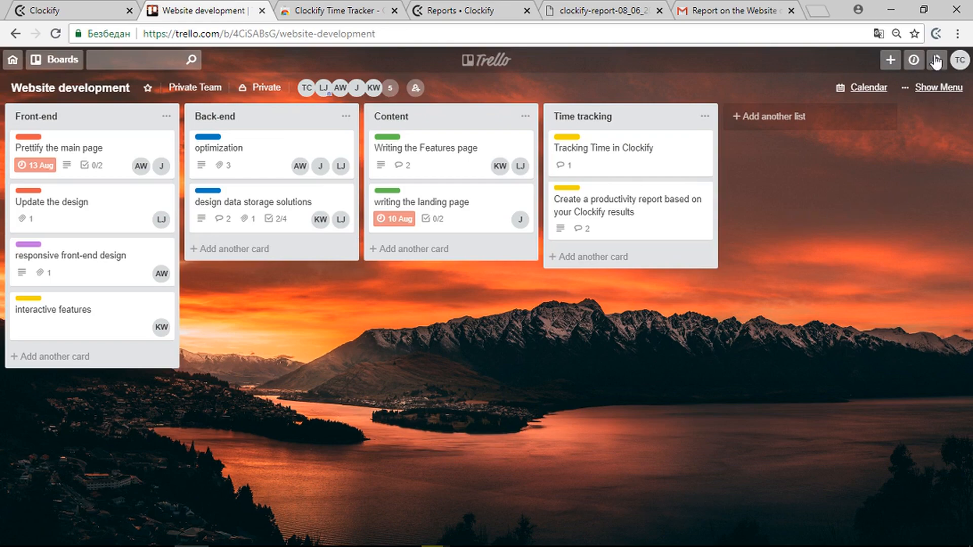
left_click(936, 34)
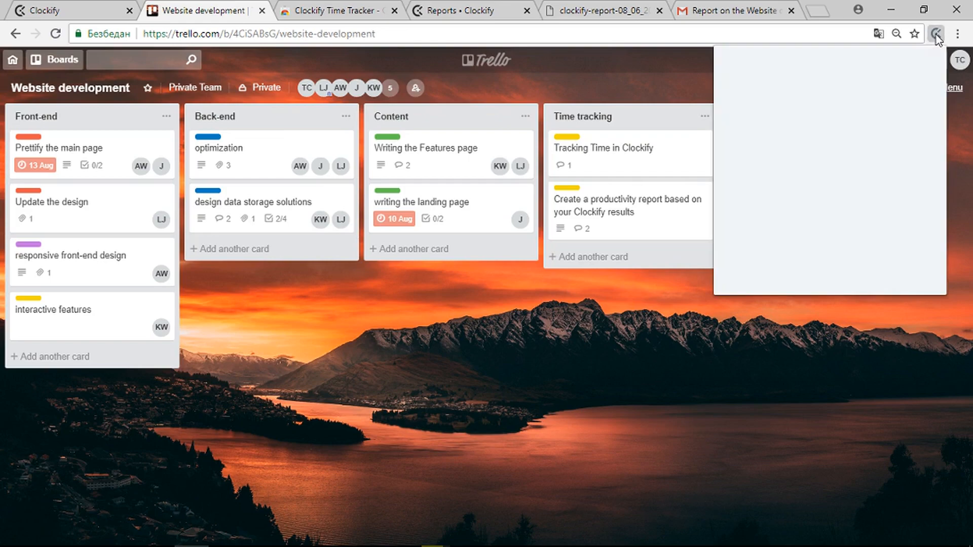